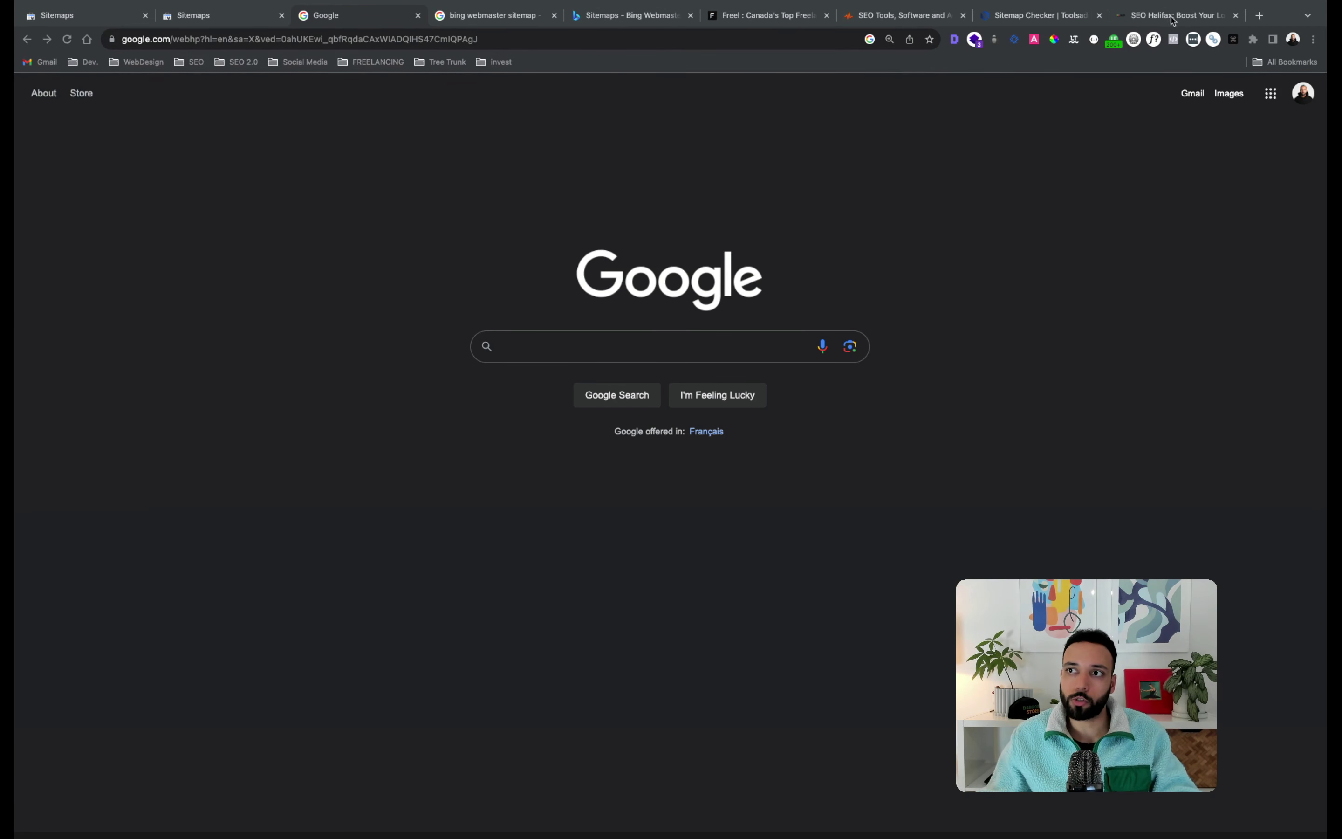
Copy the seo-halifax.com home page URL and check the site for a sitemap with the Toolsaday Sitemap Checker.
key("super+9")
left_click(407, 39)
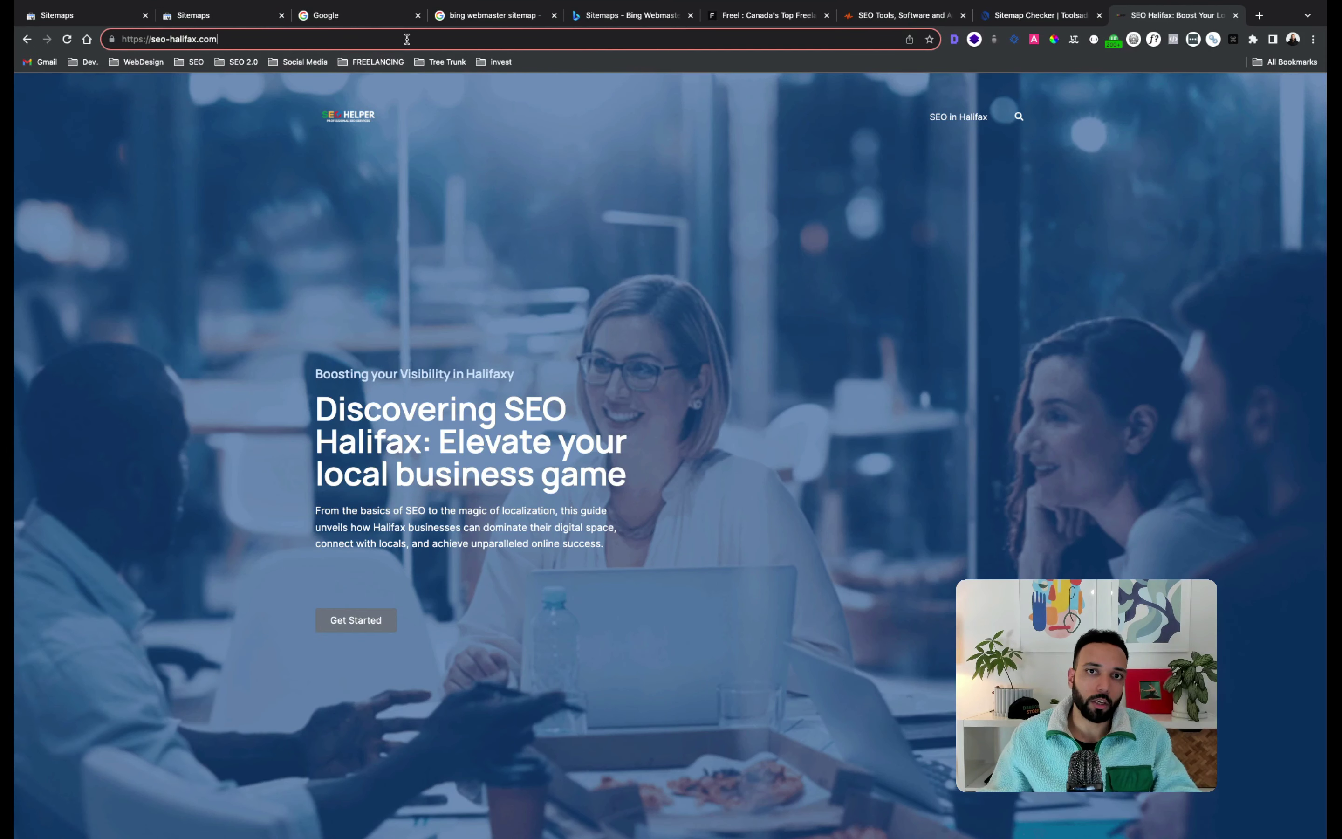
key("super+a")
key("super+c")
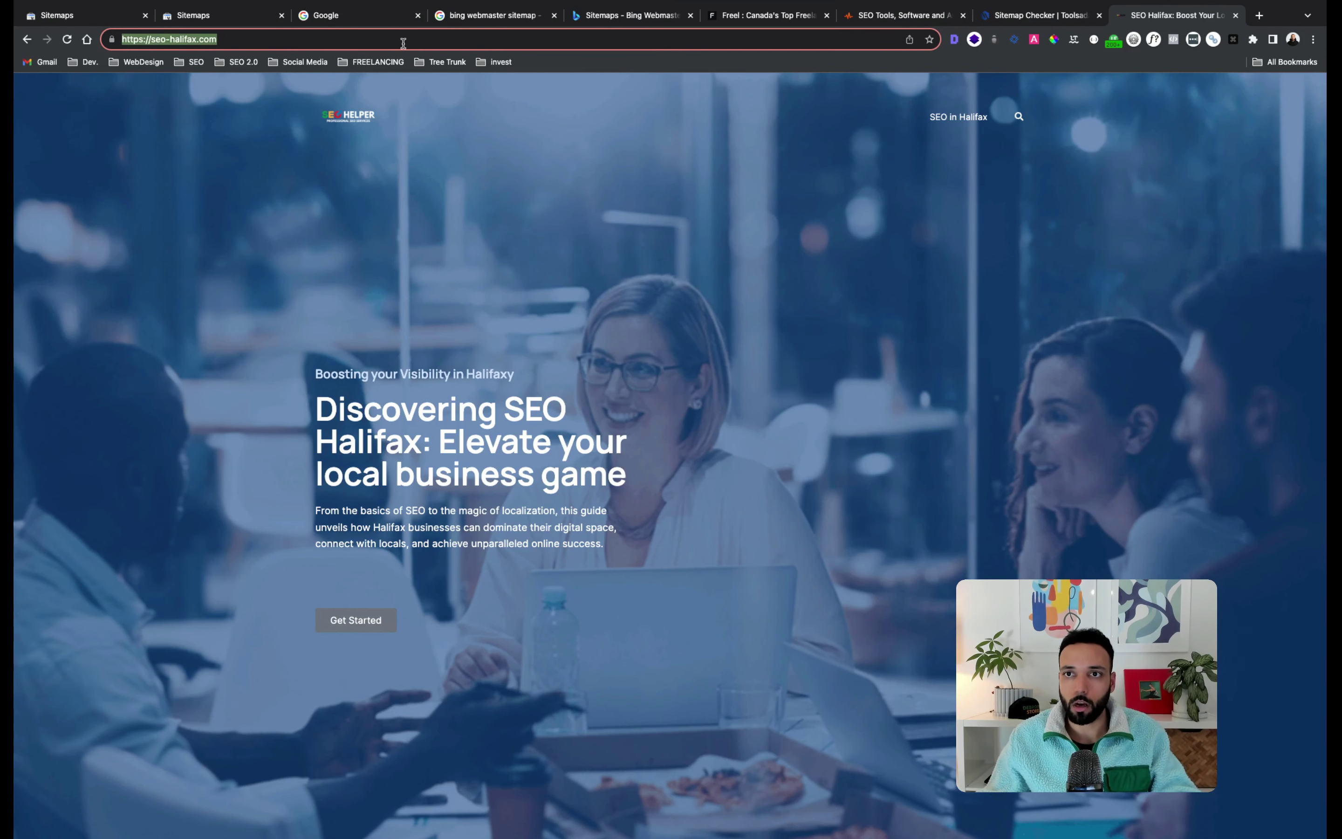
left_click(1033, 17)
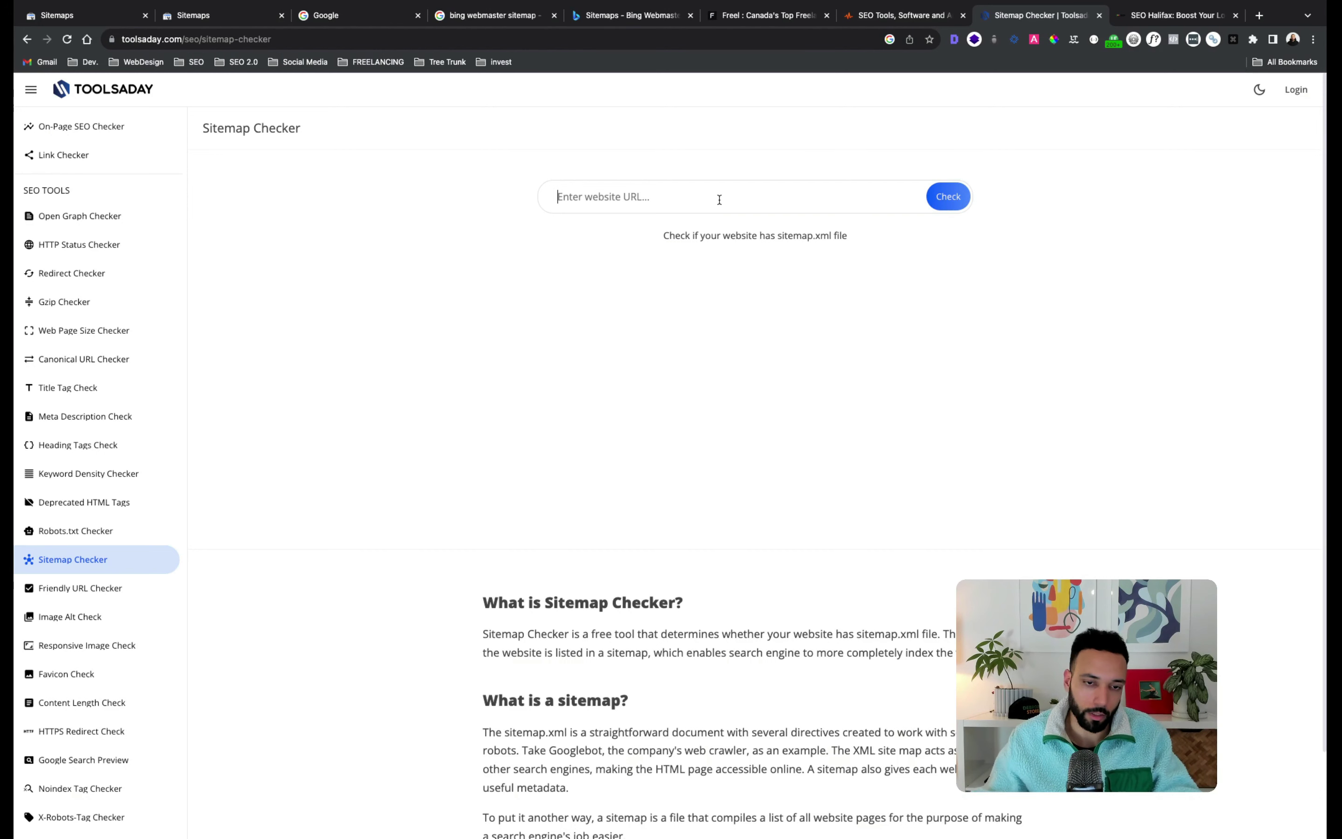
key("super+v")
key("Return")
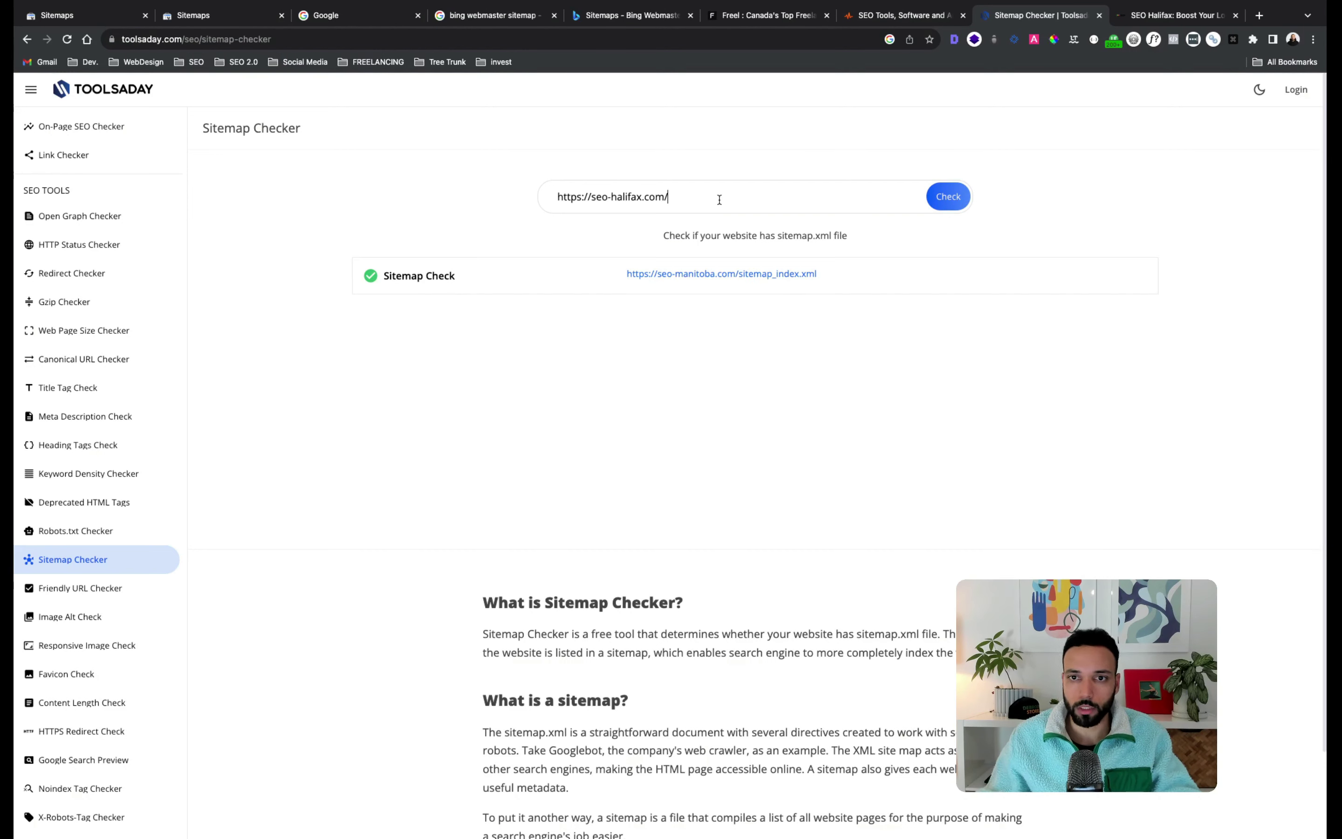
key("Return")
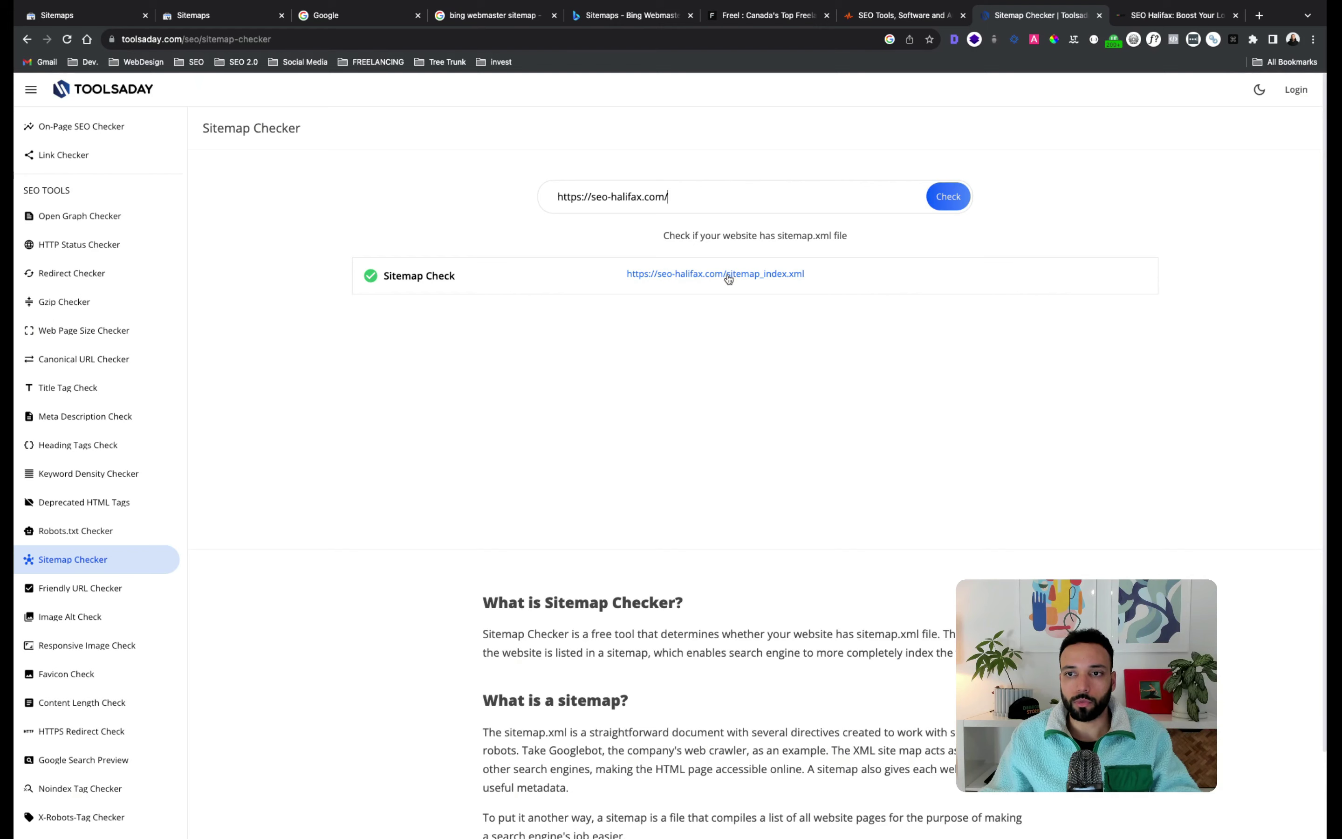
Open the sitemap that the checker found for seo-halifax.com and copy its full URL.
left_click(745, 276)
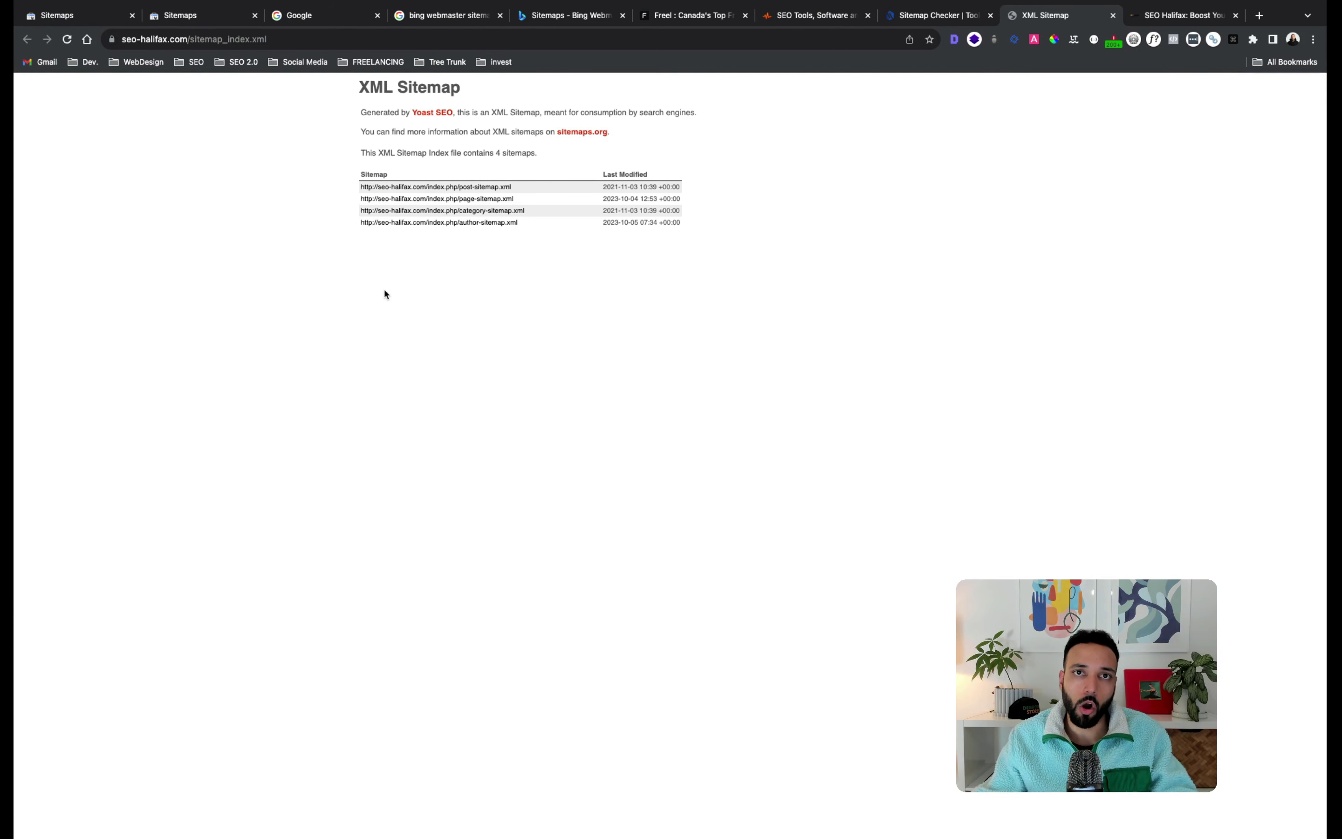
left_click(201, 38)
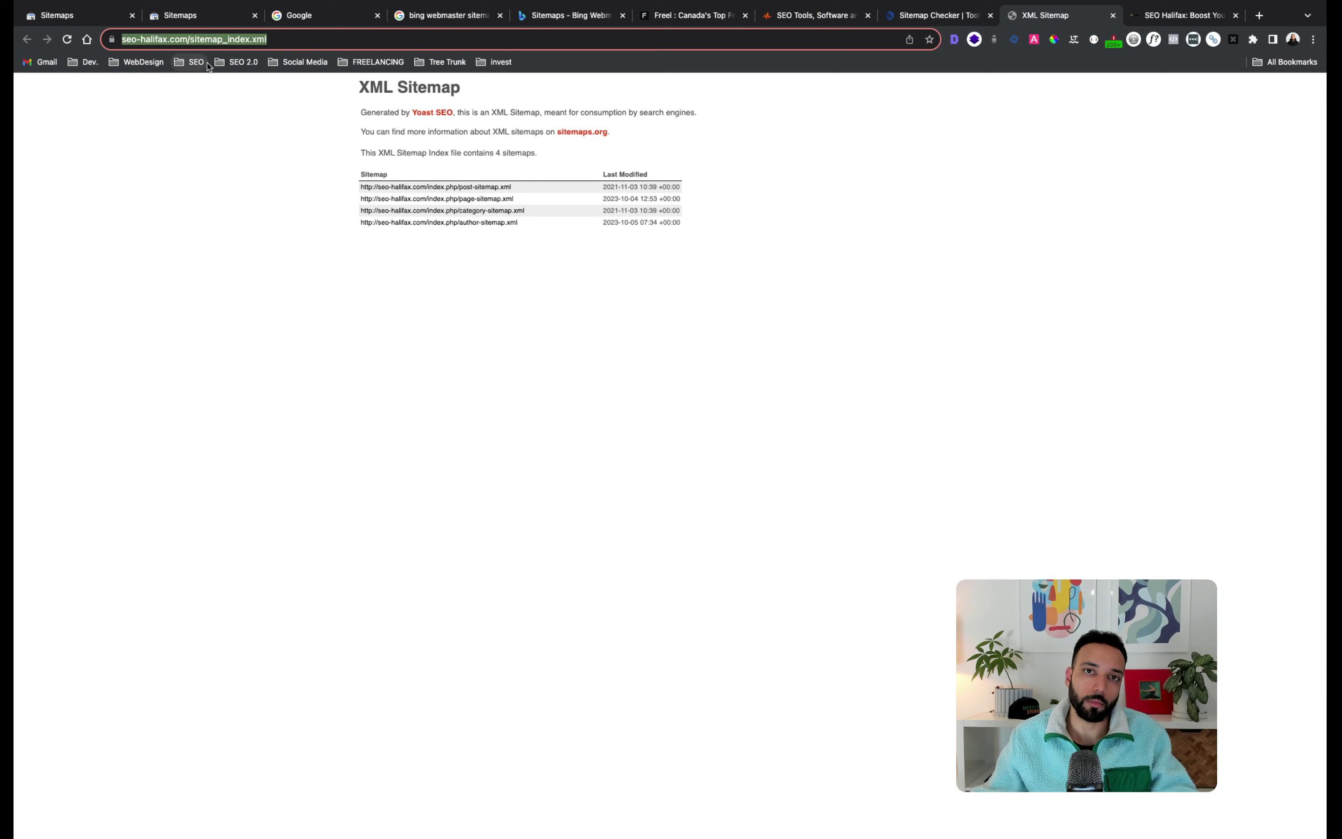
left_click(192, 130)
left_click(231, 38)
key("super+c")
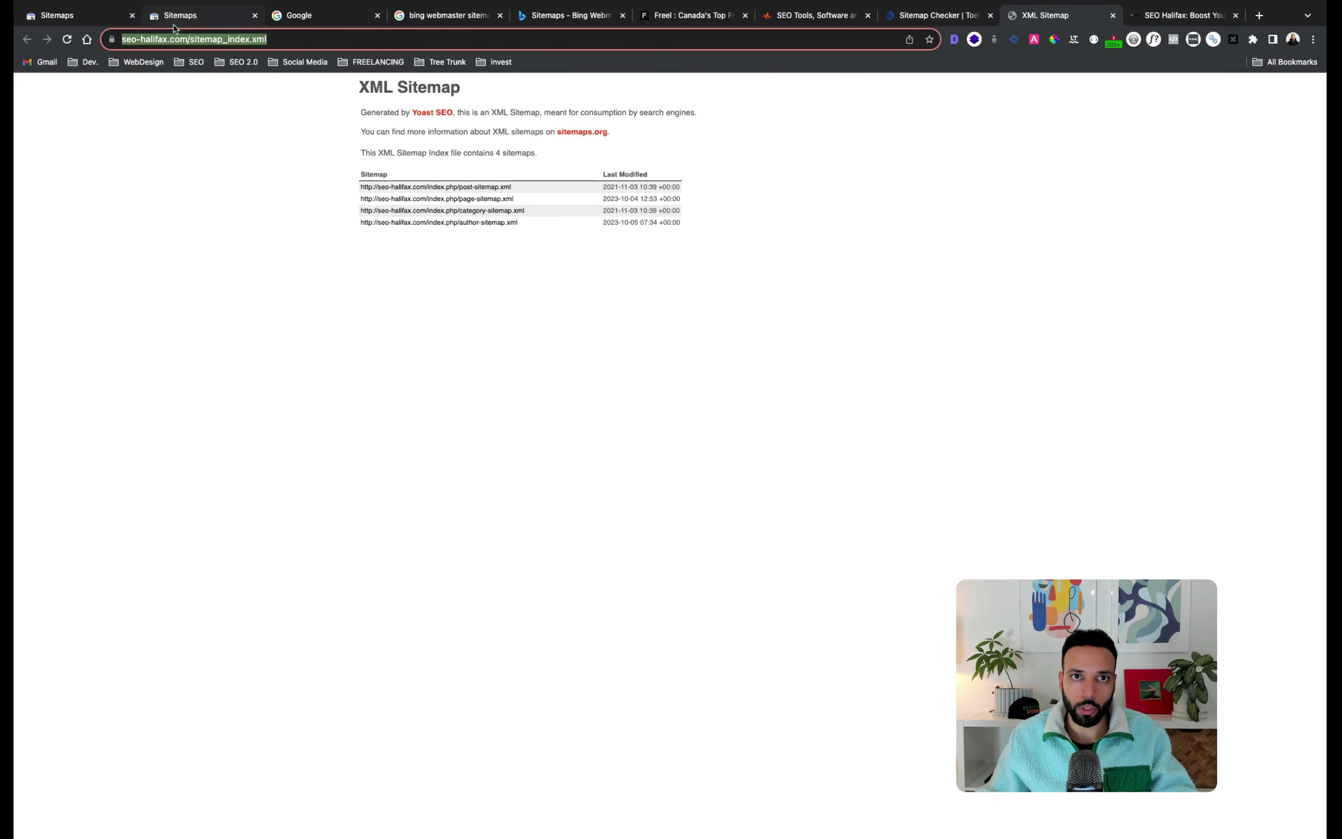
Submit sitemap_index.xml as a new sitemap for seo-halifax.com in Google Search Console, without repeating the domain, and dismiss the confirmation.
left_click(88, 23)
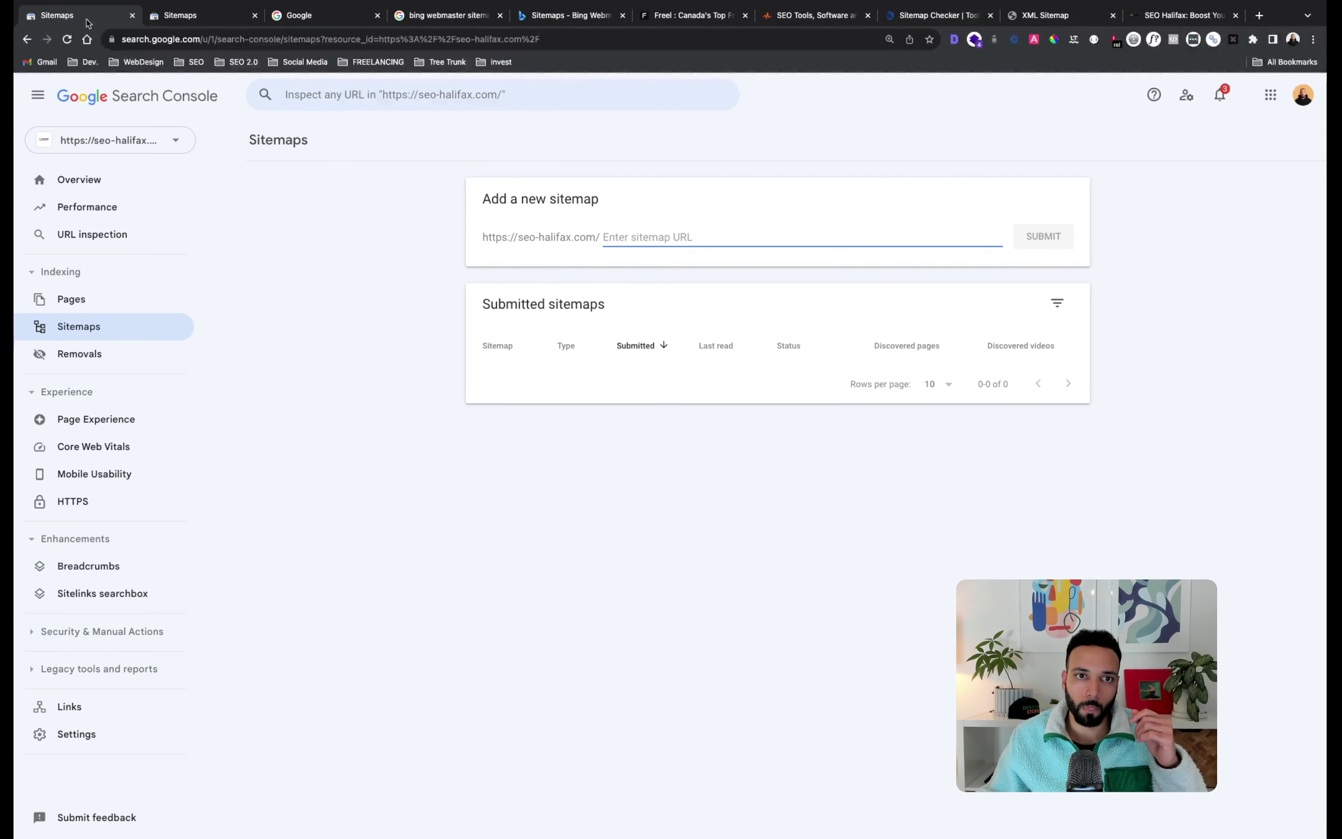
left_click(223, 228)
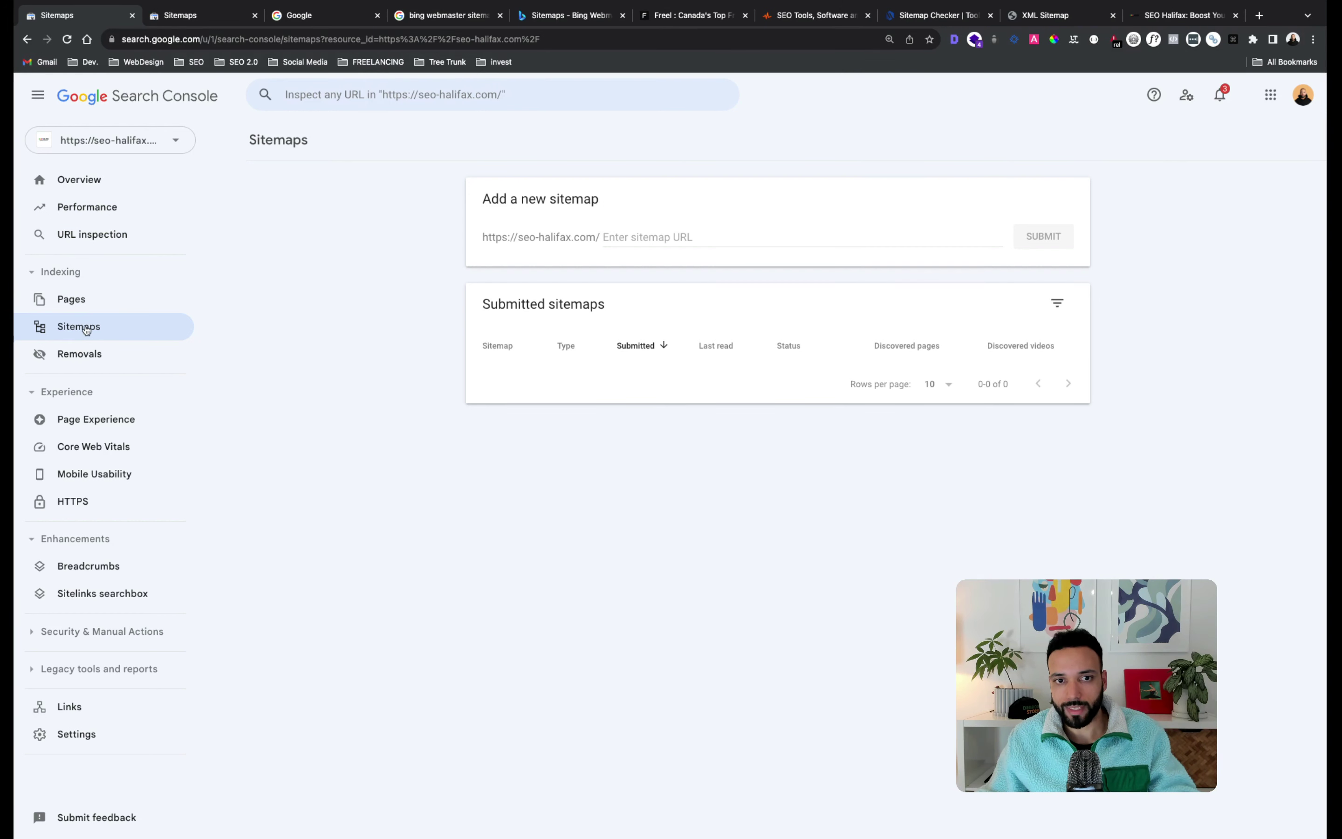
left_click(802, 237)
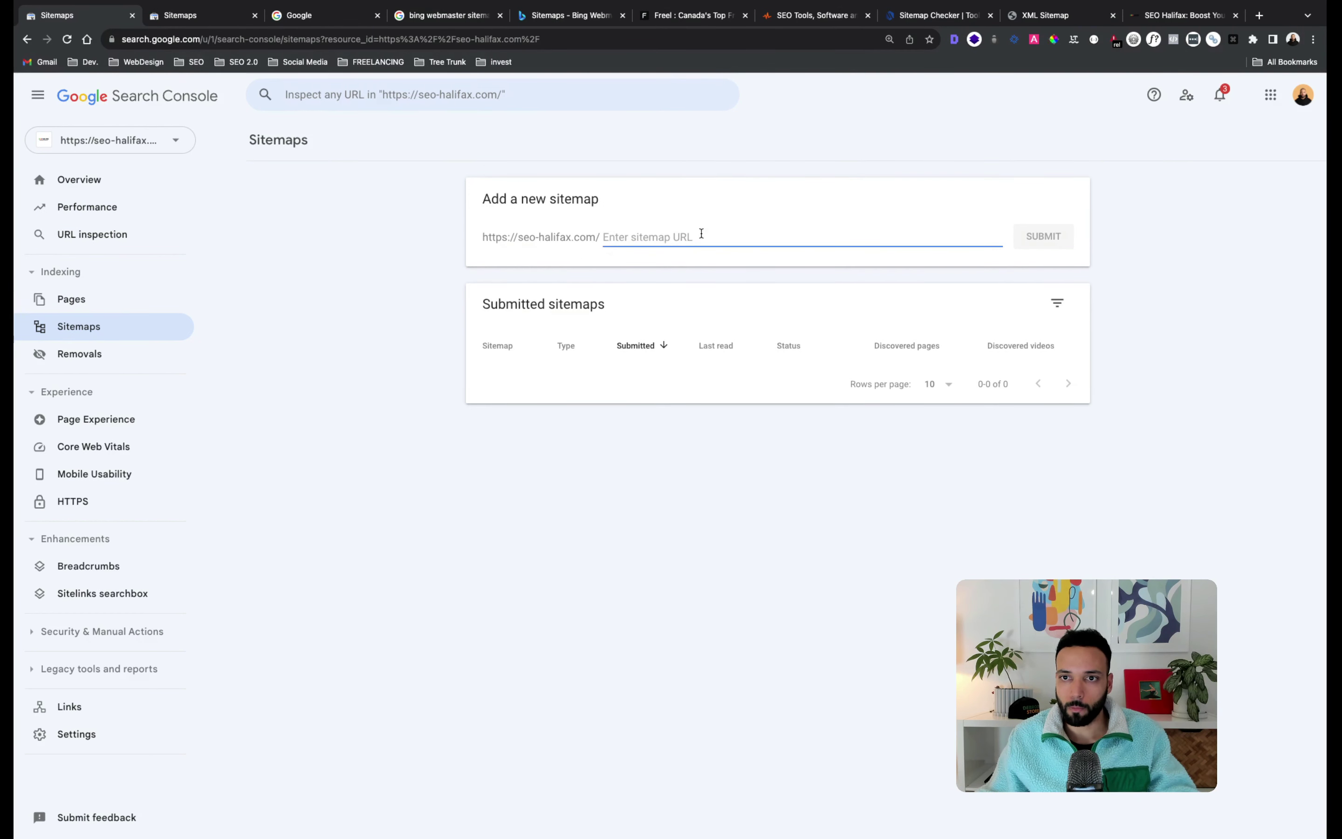
key("super+v")
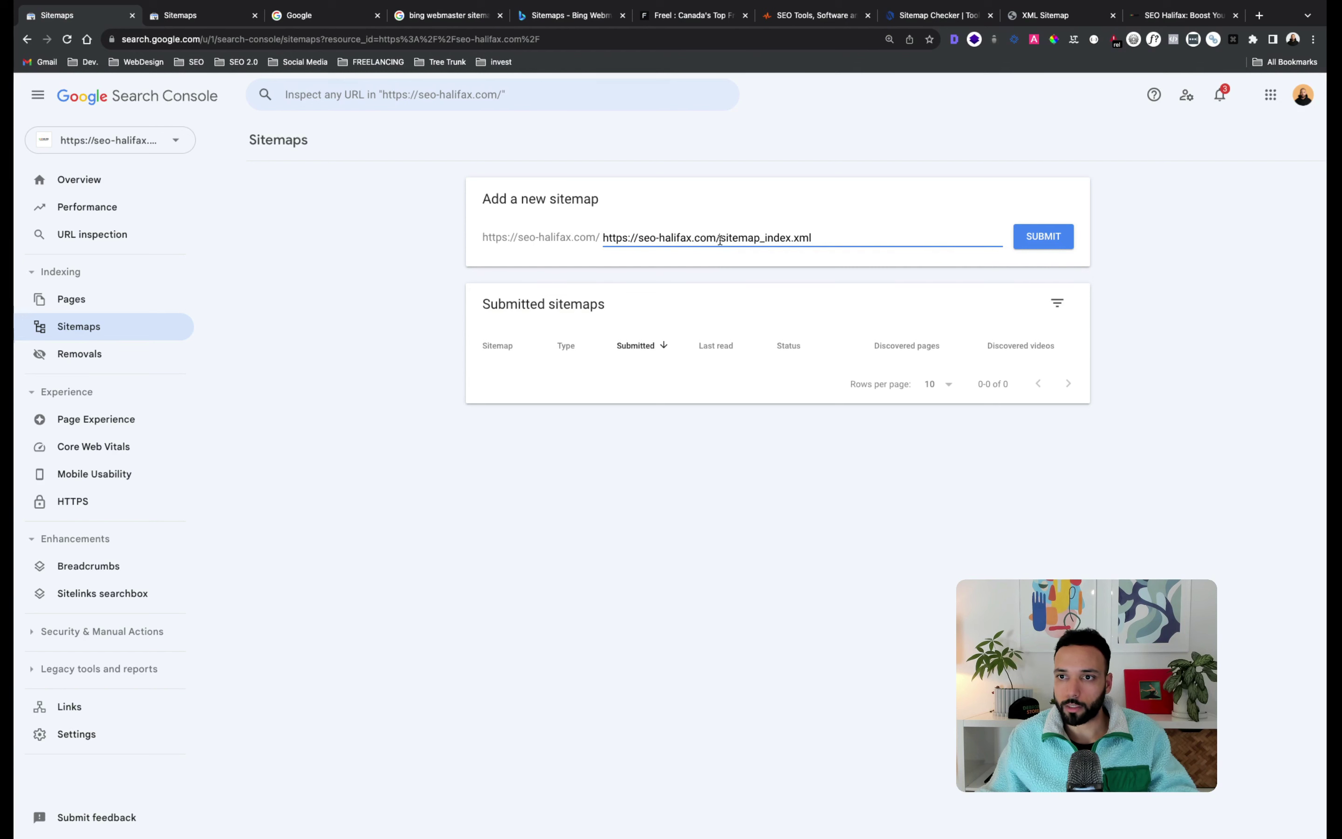
left_click_drag(720, 238, 598, 238)
key("BackSpace")
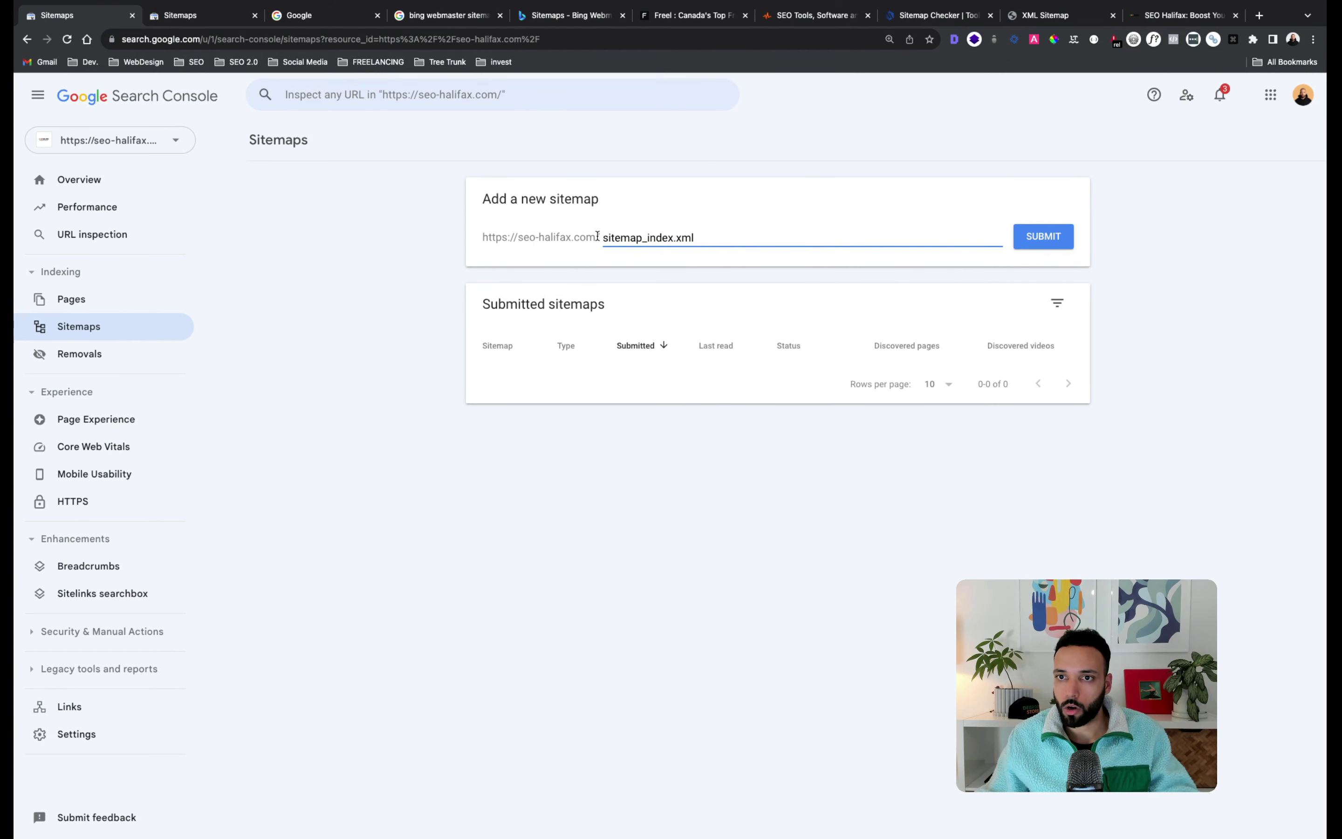
left_click(1053, 233)
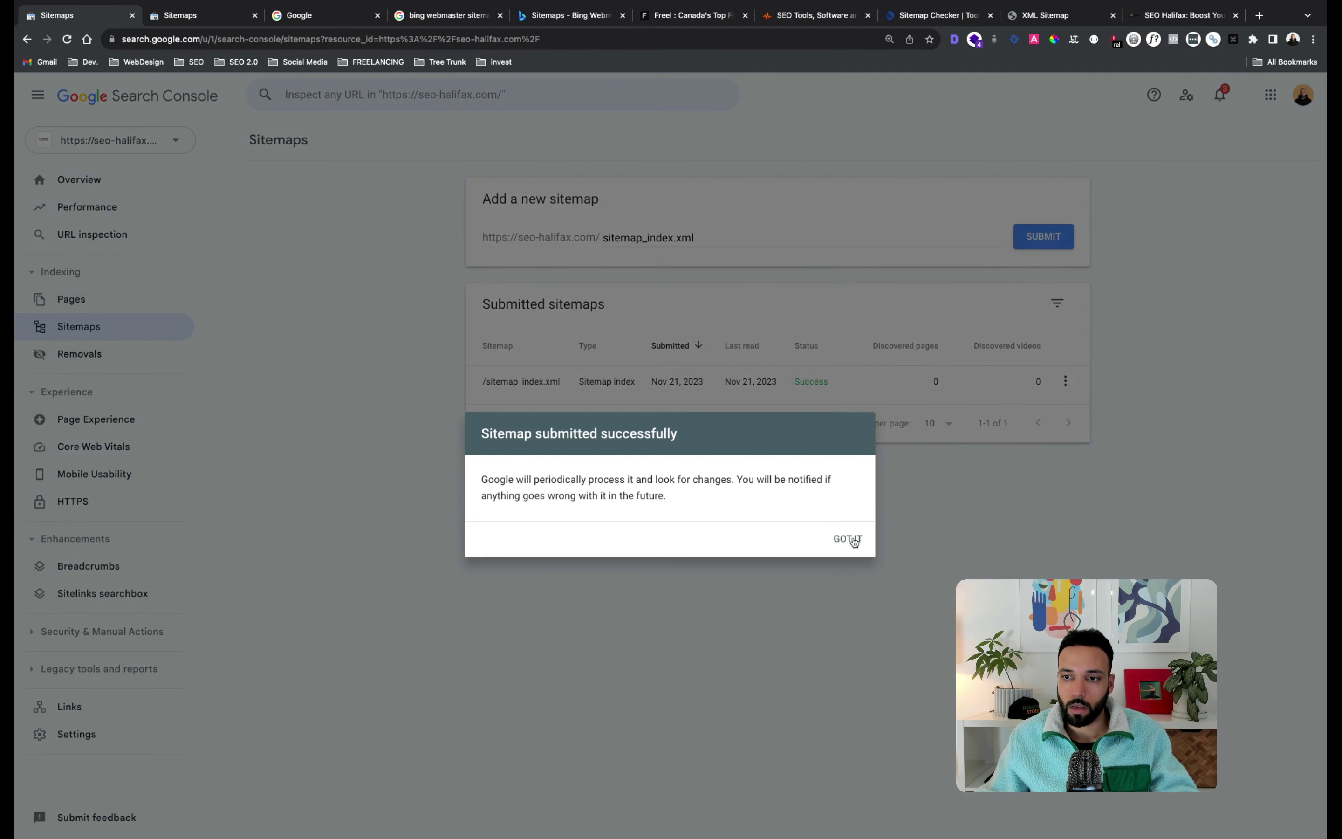
left_click(849, 537)
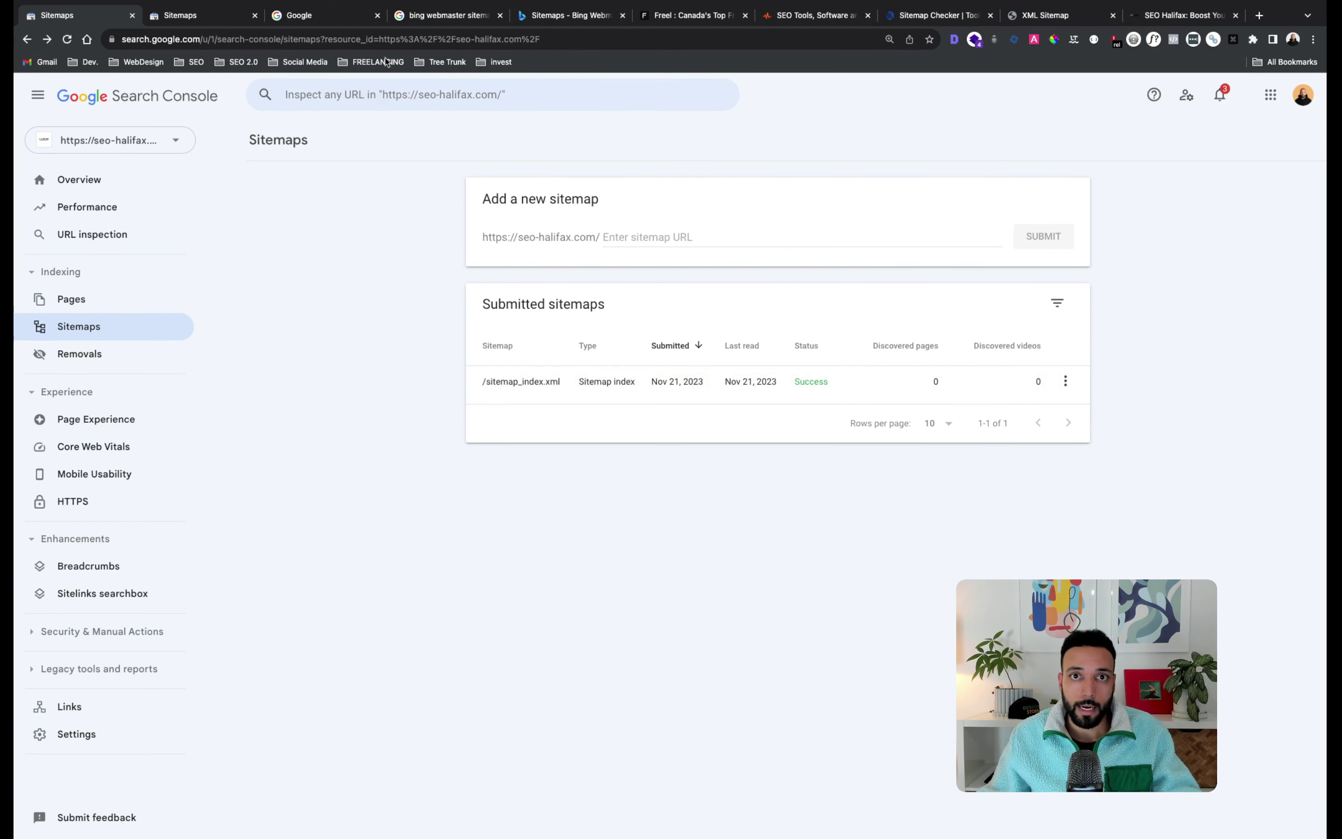
Search Google for "bing webmaster sitemap", open the Bing Webmaster Tools Sitemaps tool from its help article, and close the article.
left_click(346, 17)
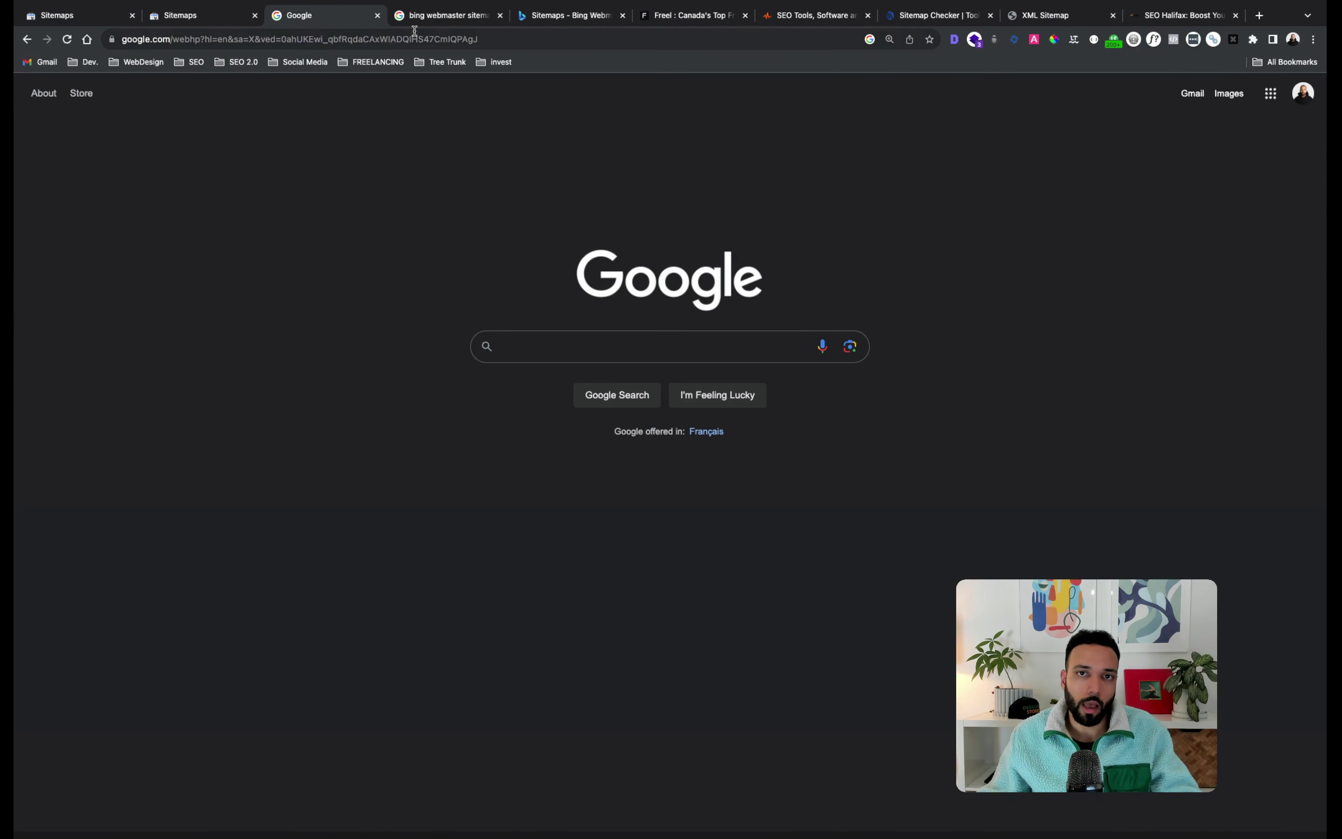
left_click(518, 339)
type("bing we")
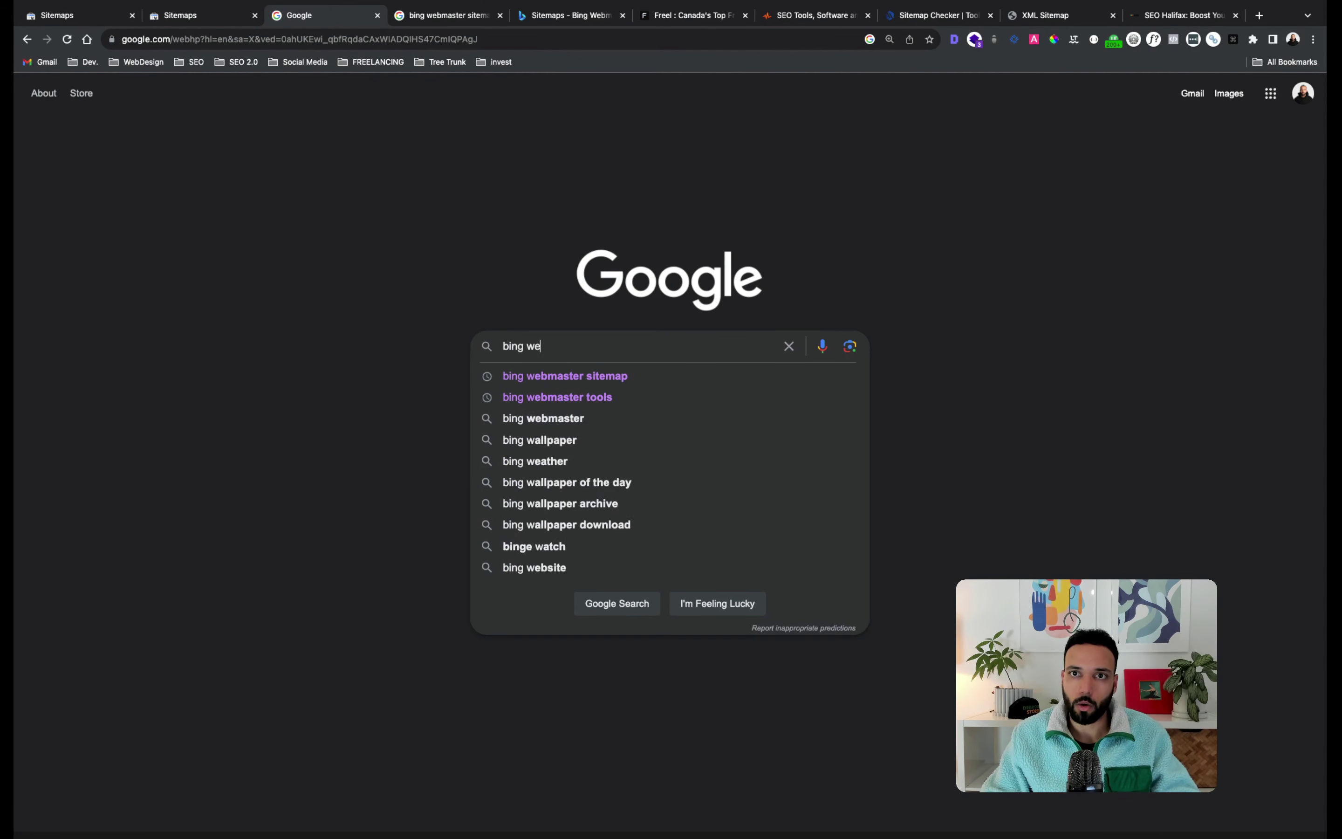
type("bmaster sitemap")
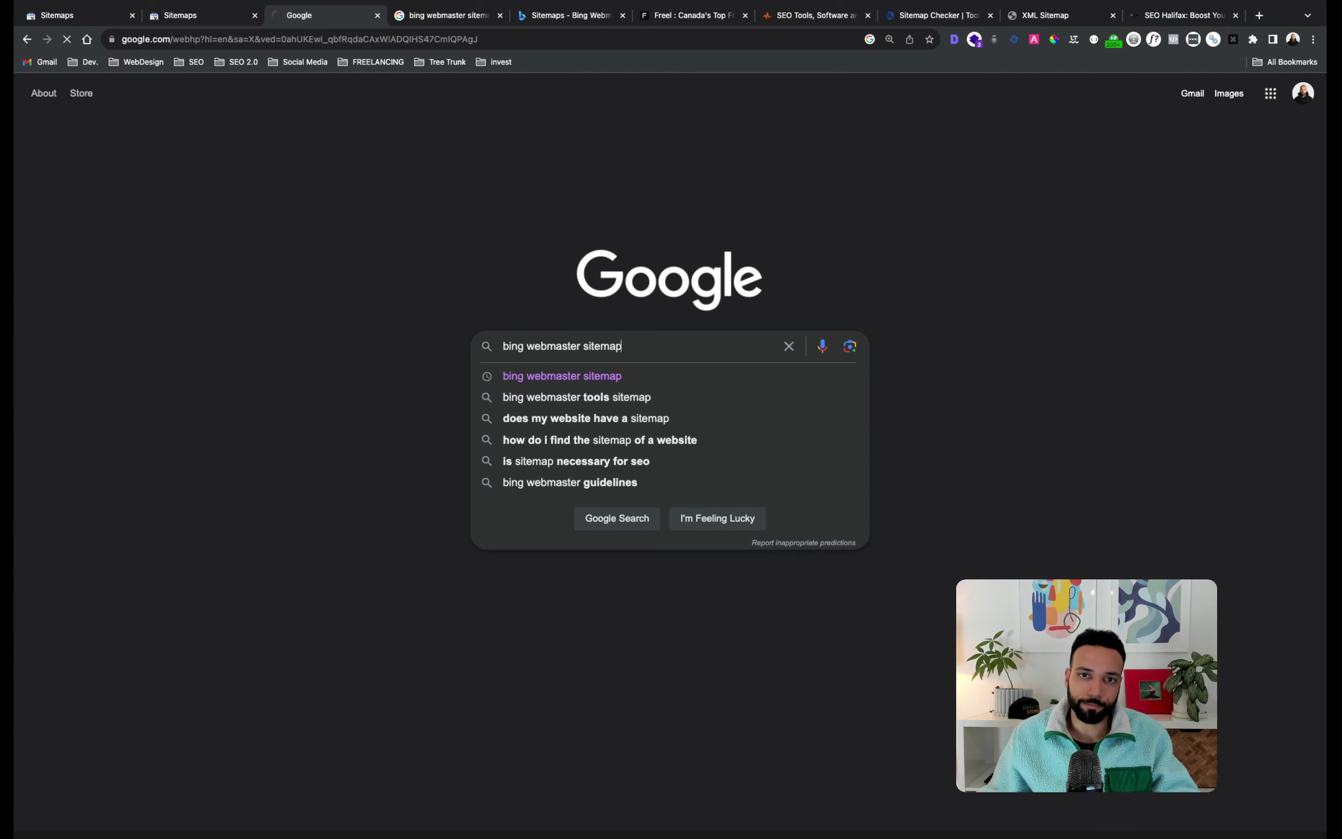
key("Return")
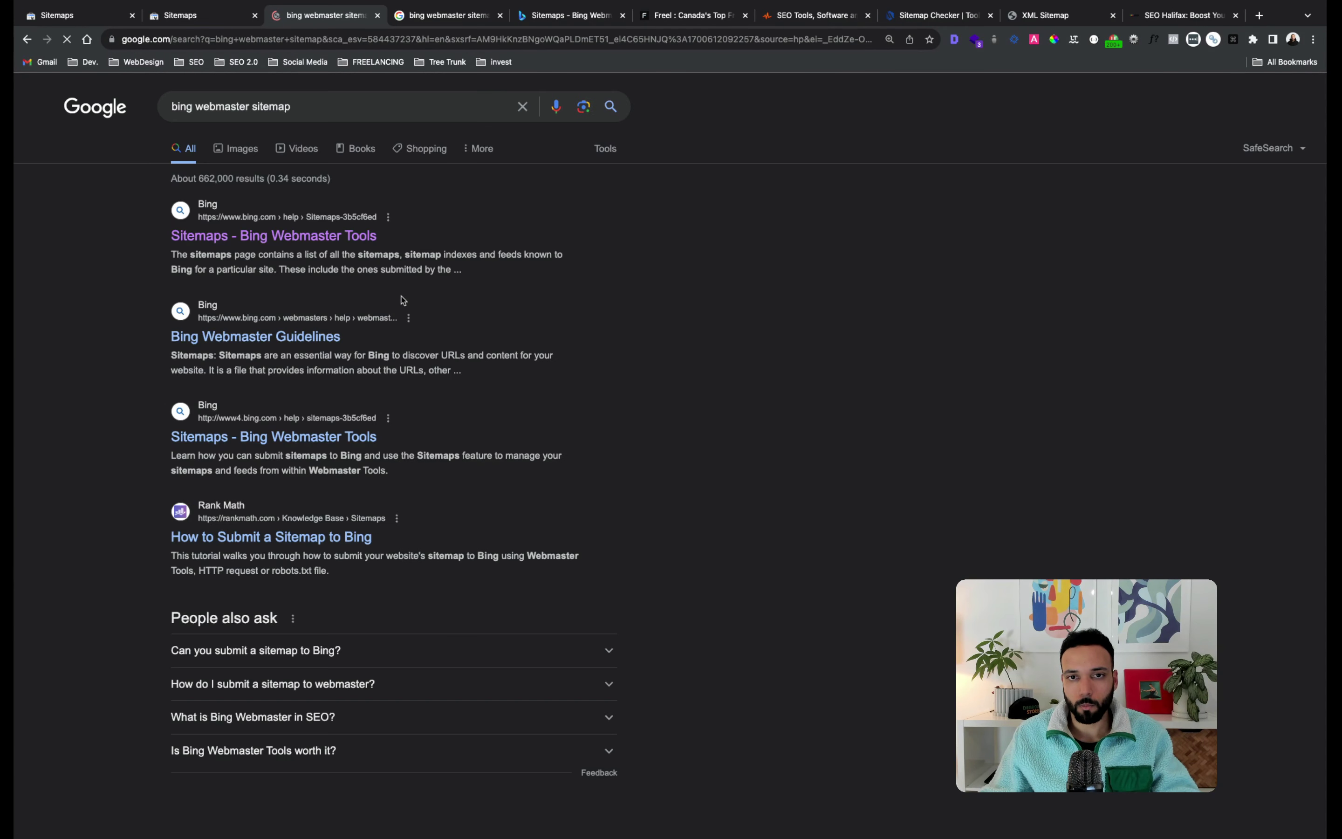
left_click(322, 243)
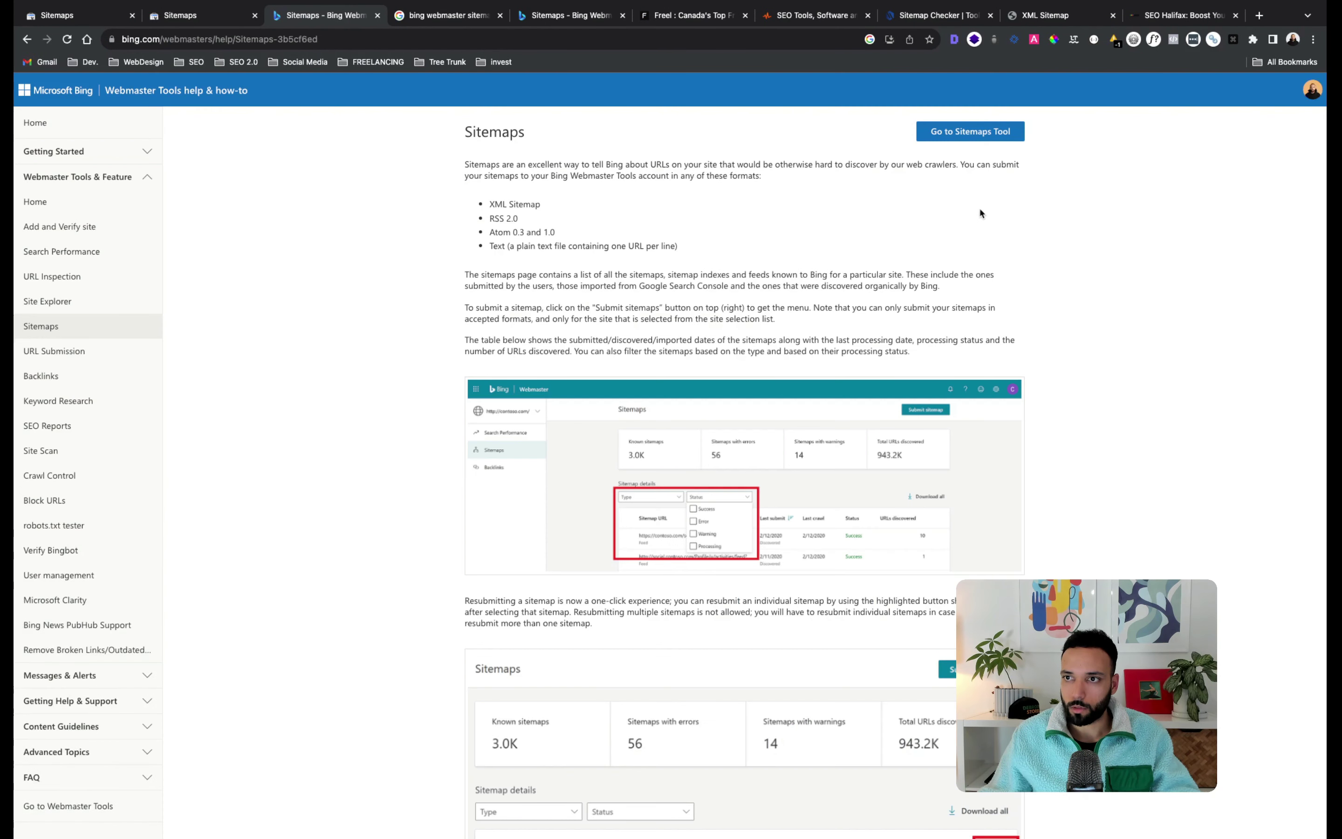
left_click(985, 133)
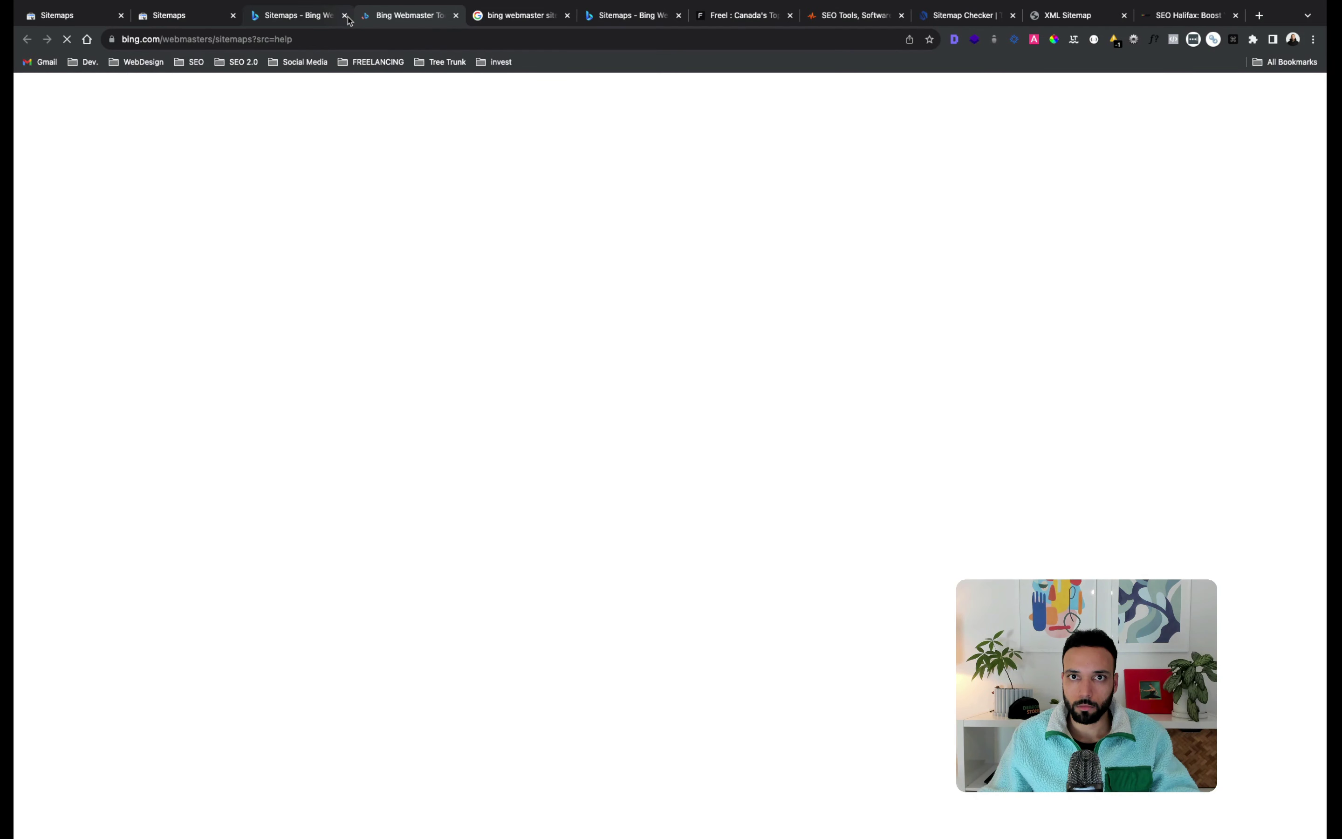
left_click(345, 16)
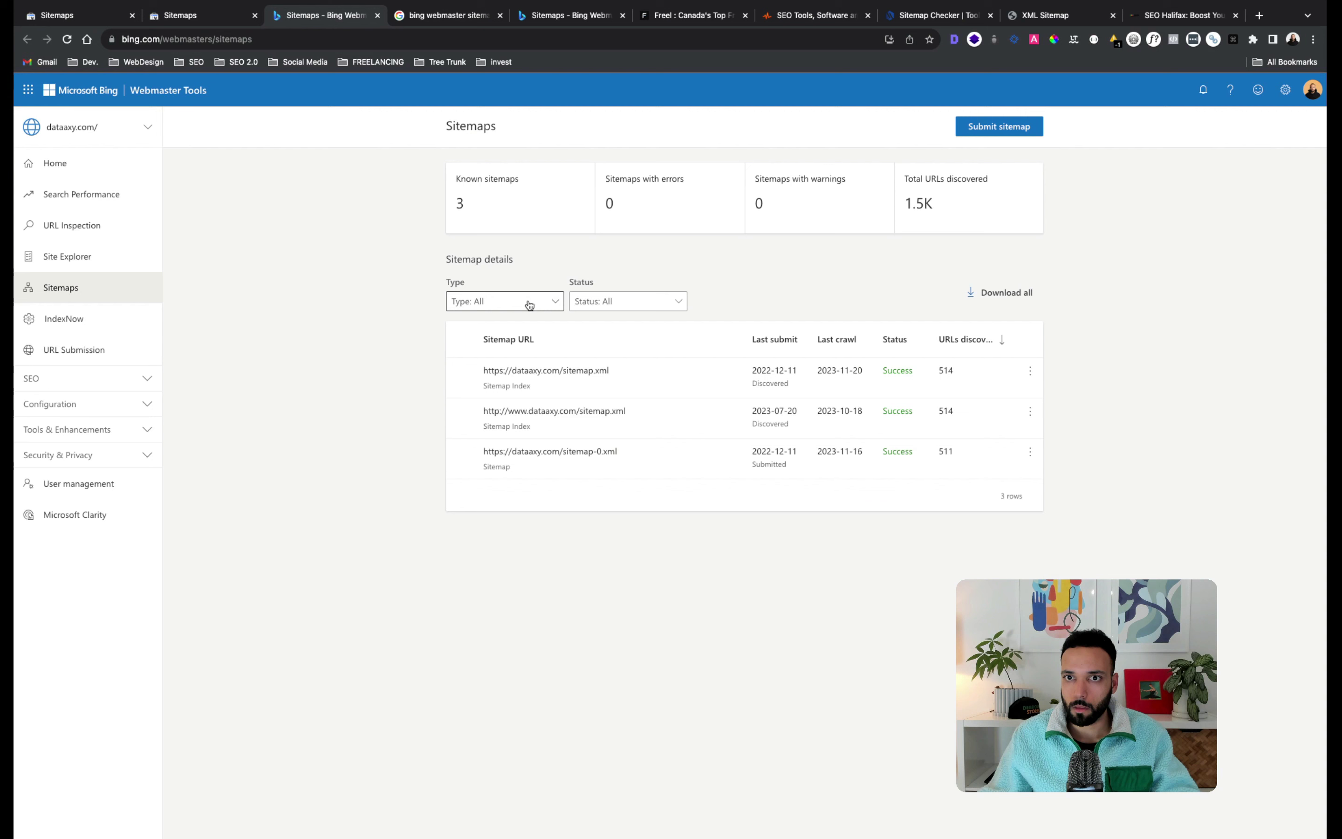
Start adding a site to Bing Webmaster Tools by importing from Google Search Console, and authorize the import with the Google account.
left_click(105, 133)
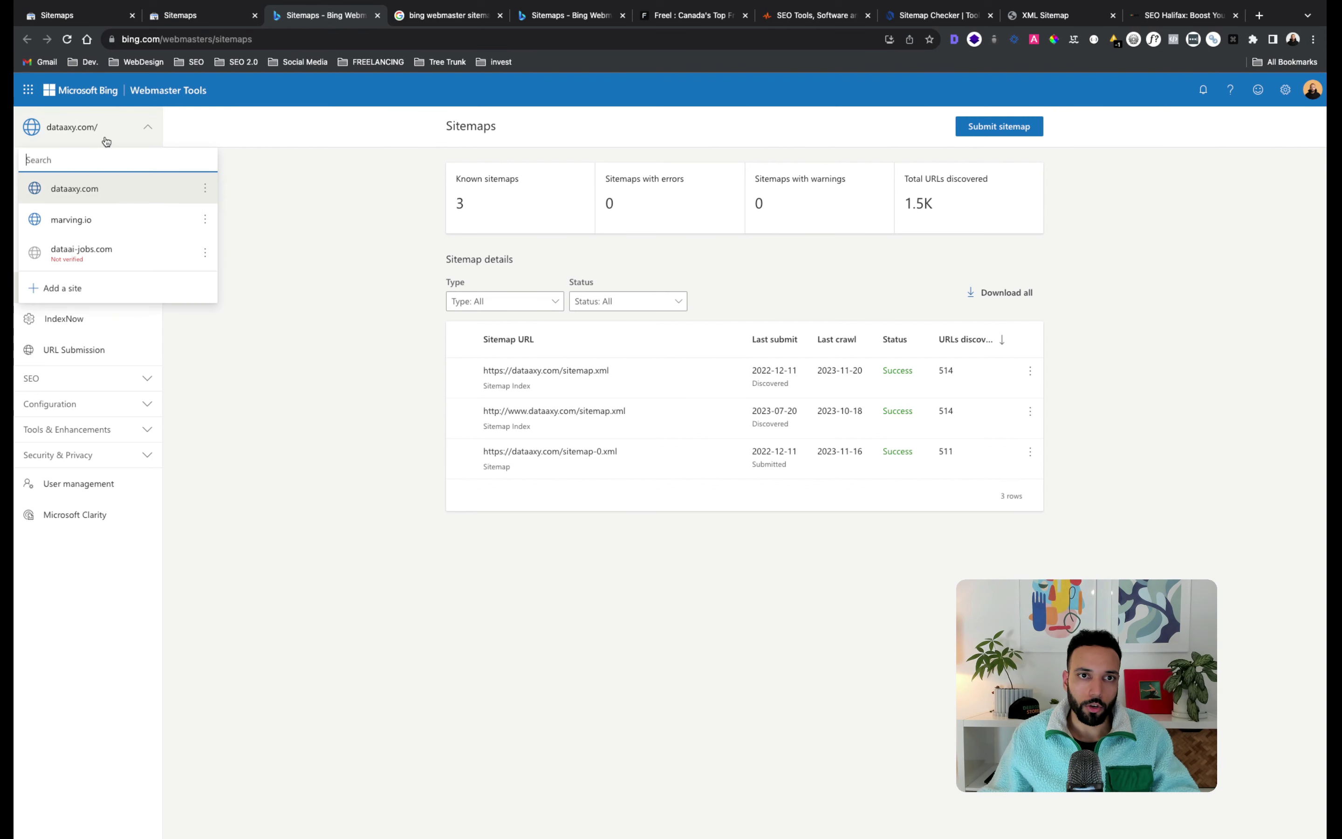
left_click(70, 289)
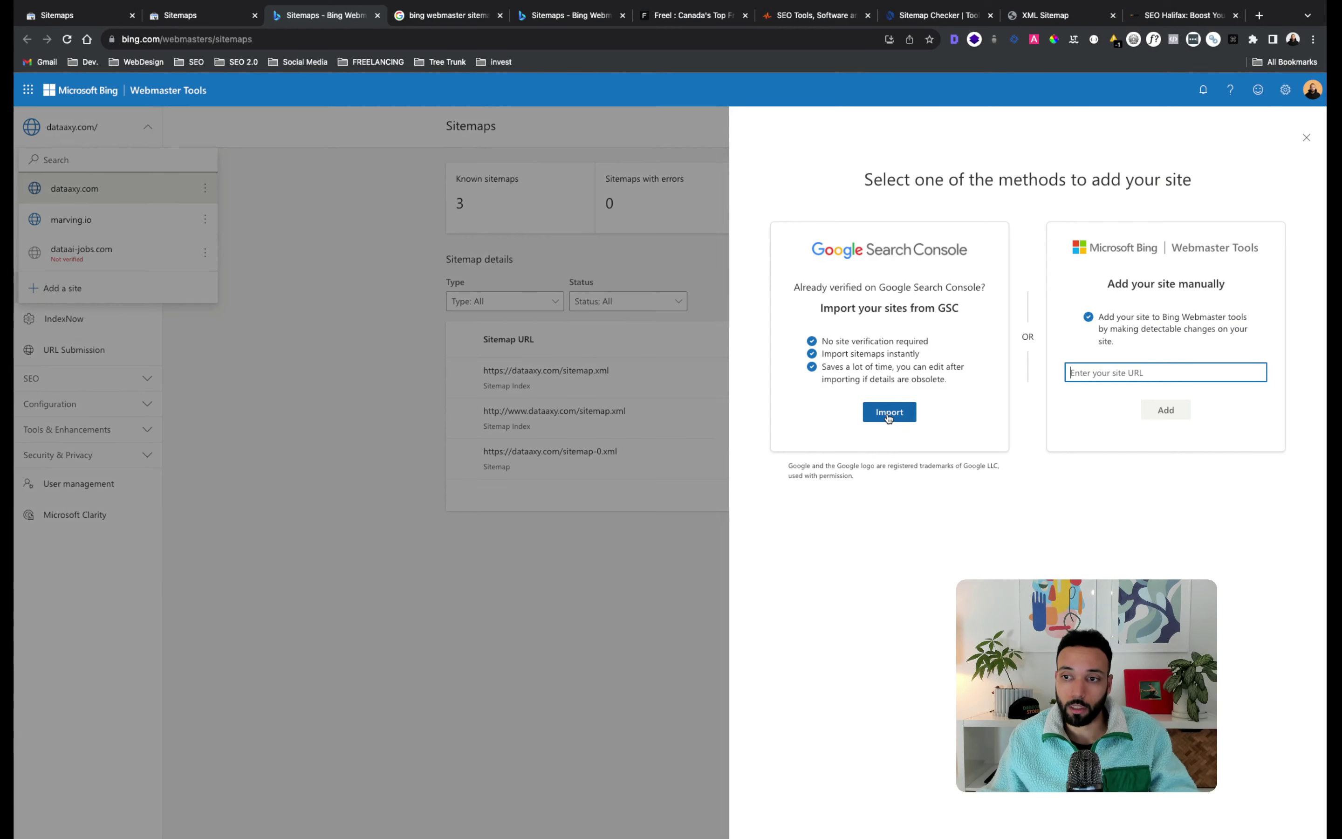
left_click(888, 414)
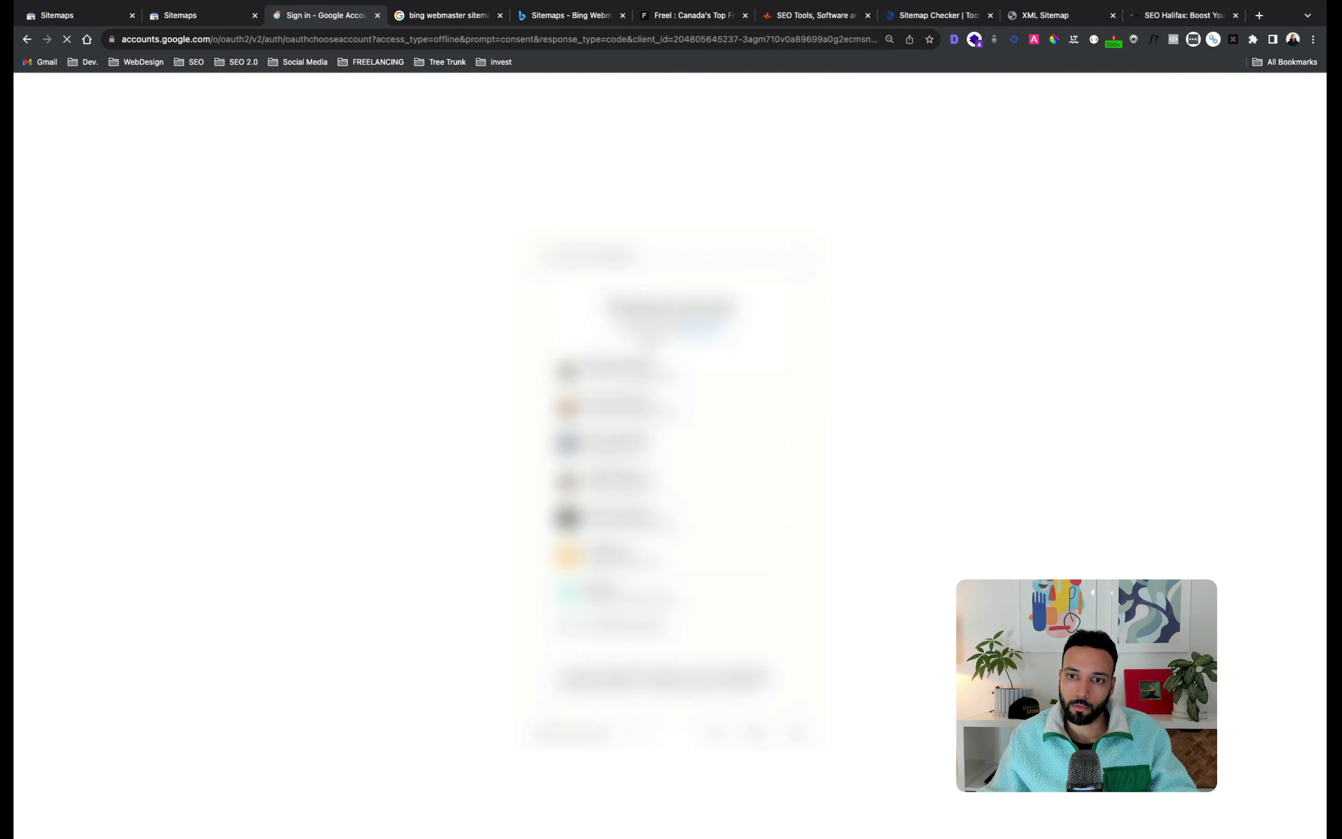
left_click(613, 413)
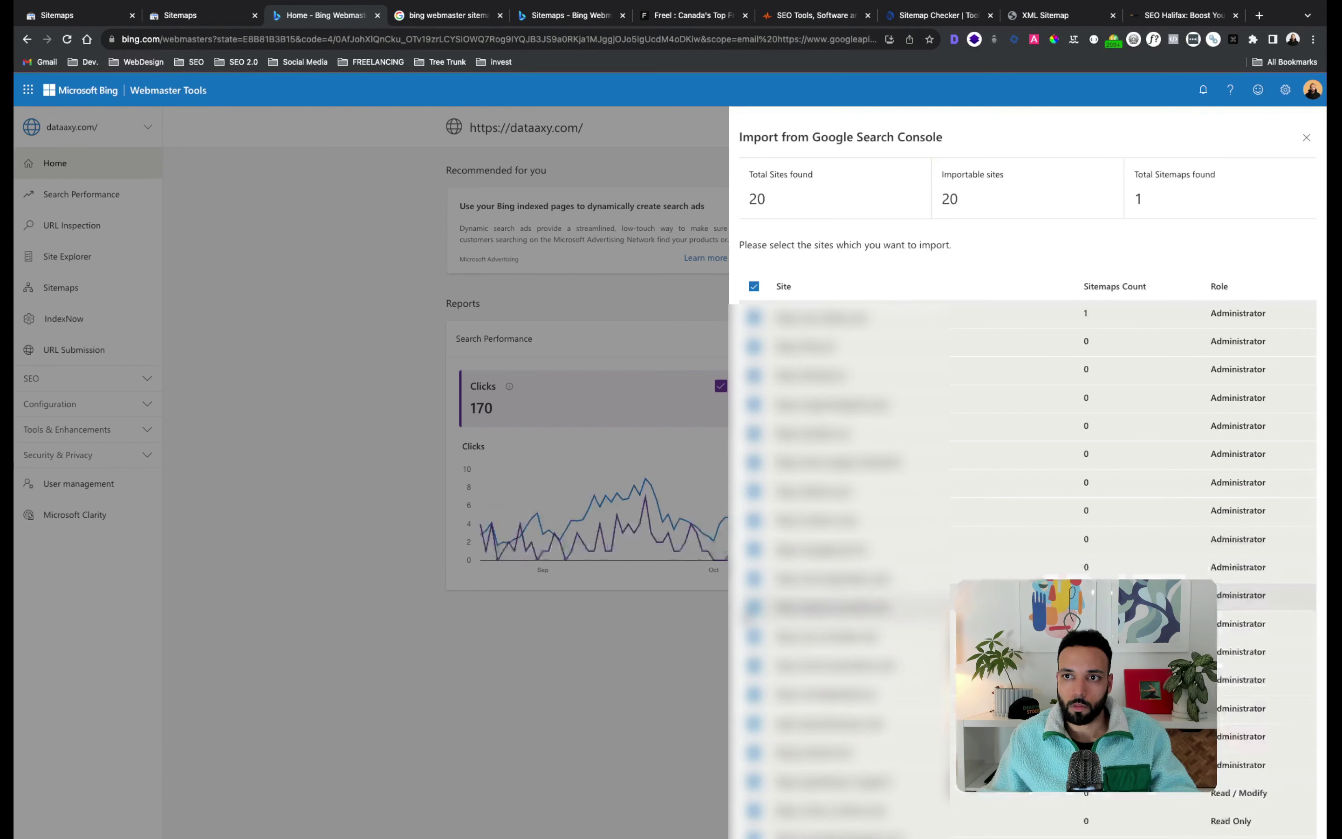
Deselect all sites in the Google Search Console import list, import only seo-halifax.com, and close the confirmation.
left_click(755, 286)
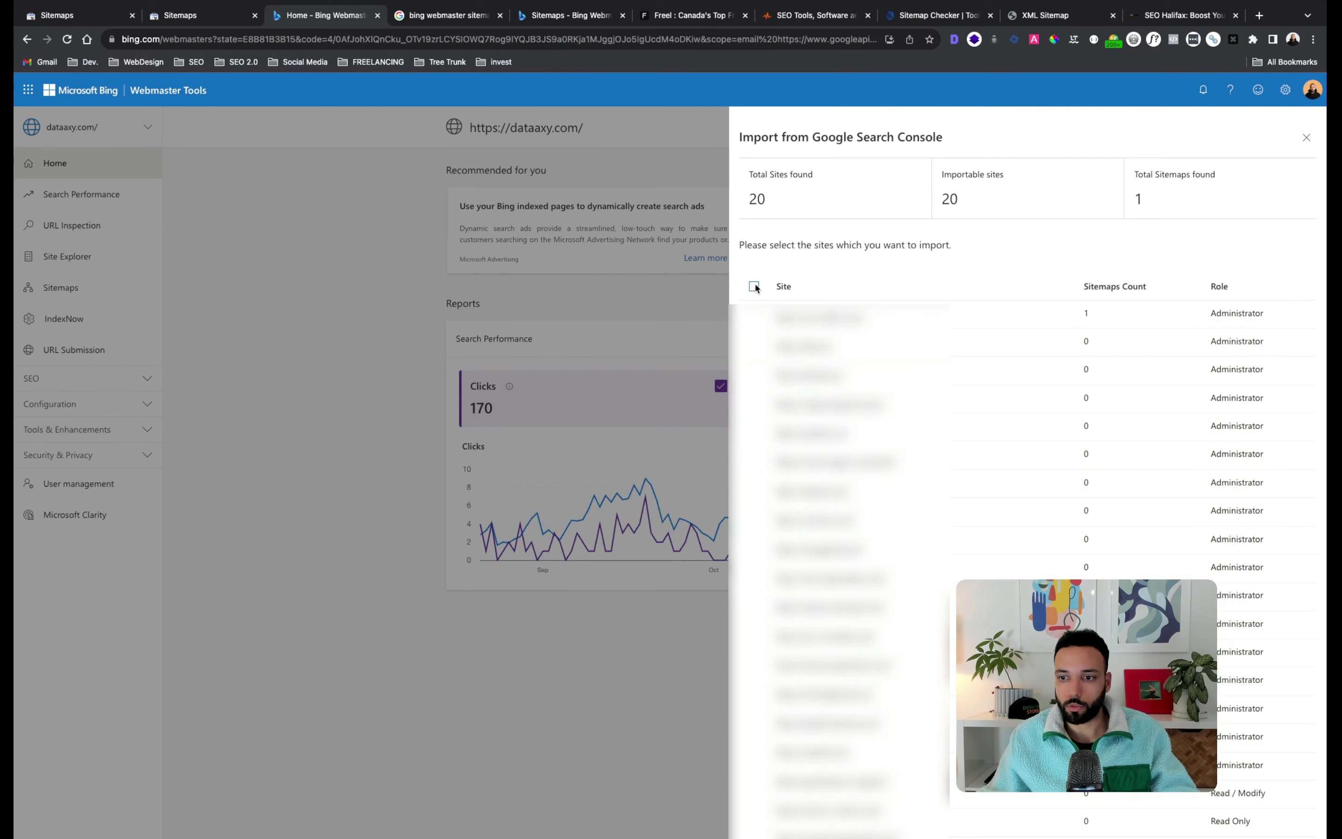
left_click(754, 317)
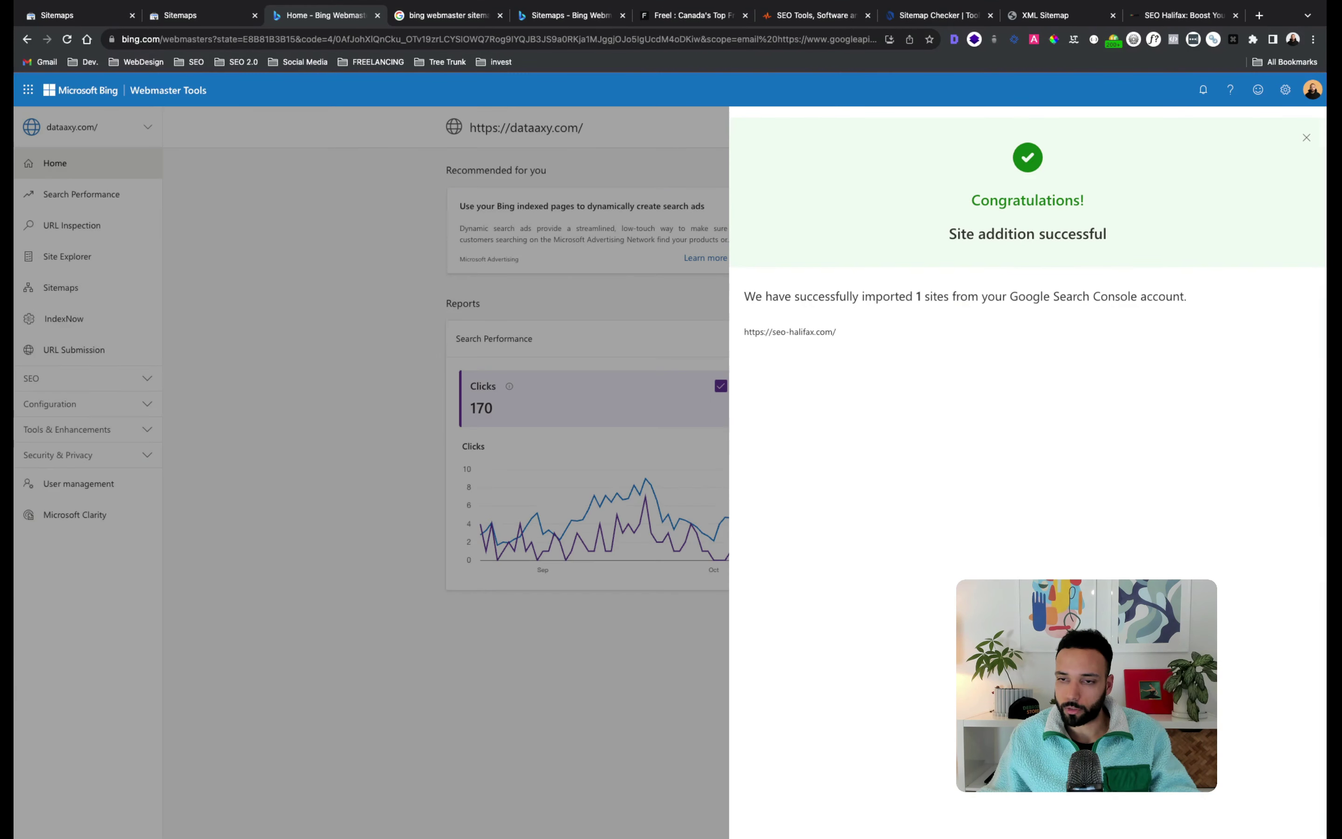
left_click(695, 611)
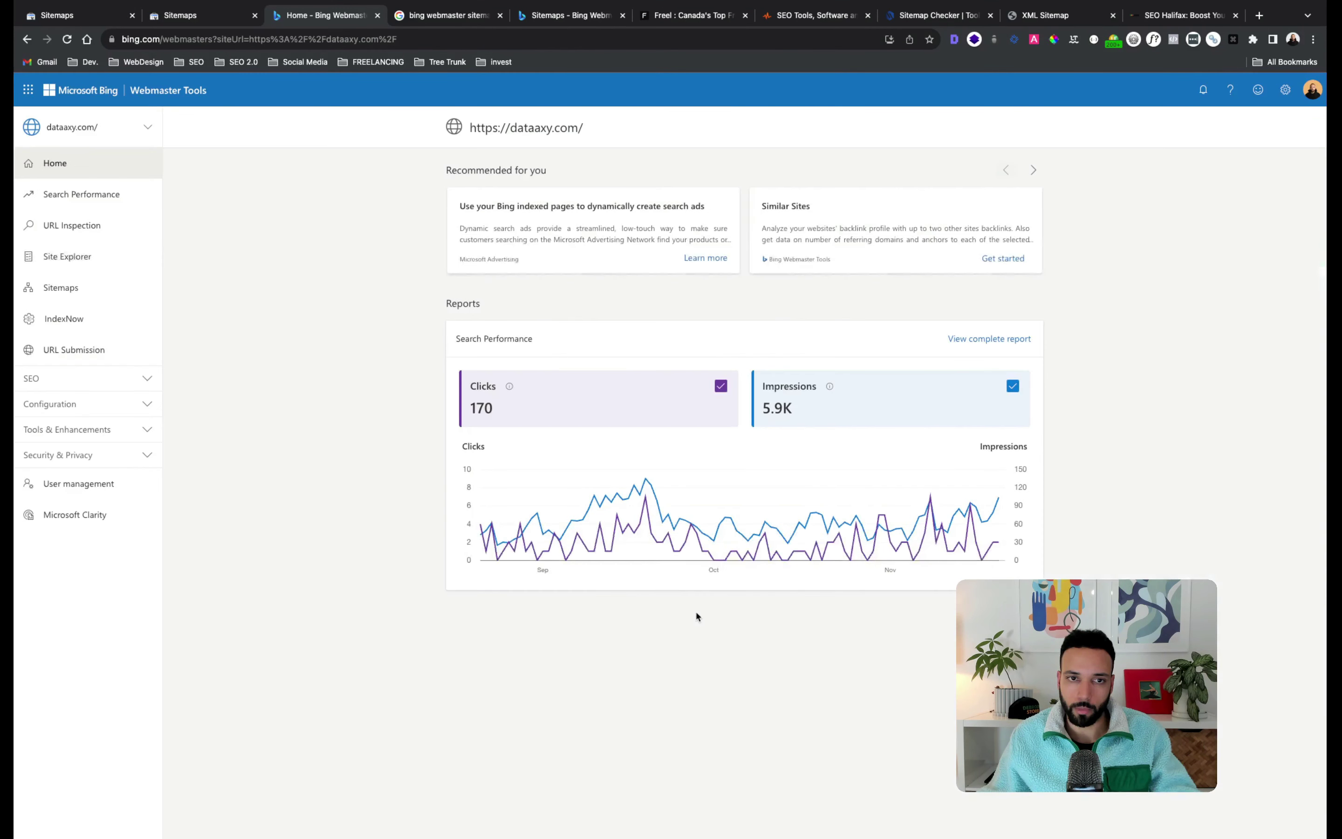
View the sitemaps of seo-halifax.com in Bing Webmaster Tools, and open the manual sitemap submission form, leaving without submitting.
left_click(75, 129)
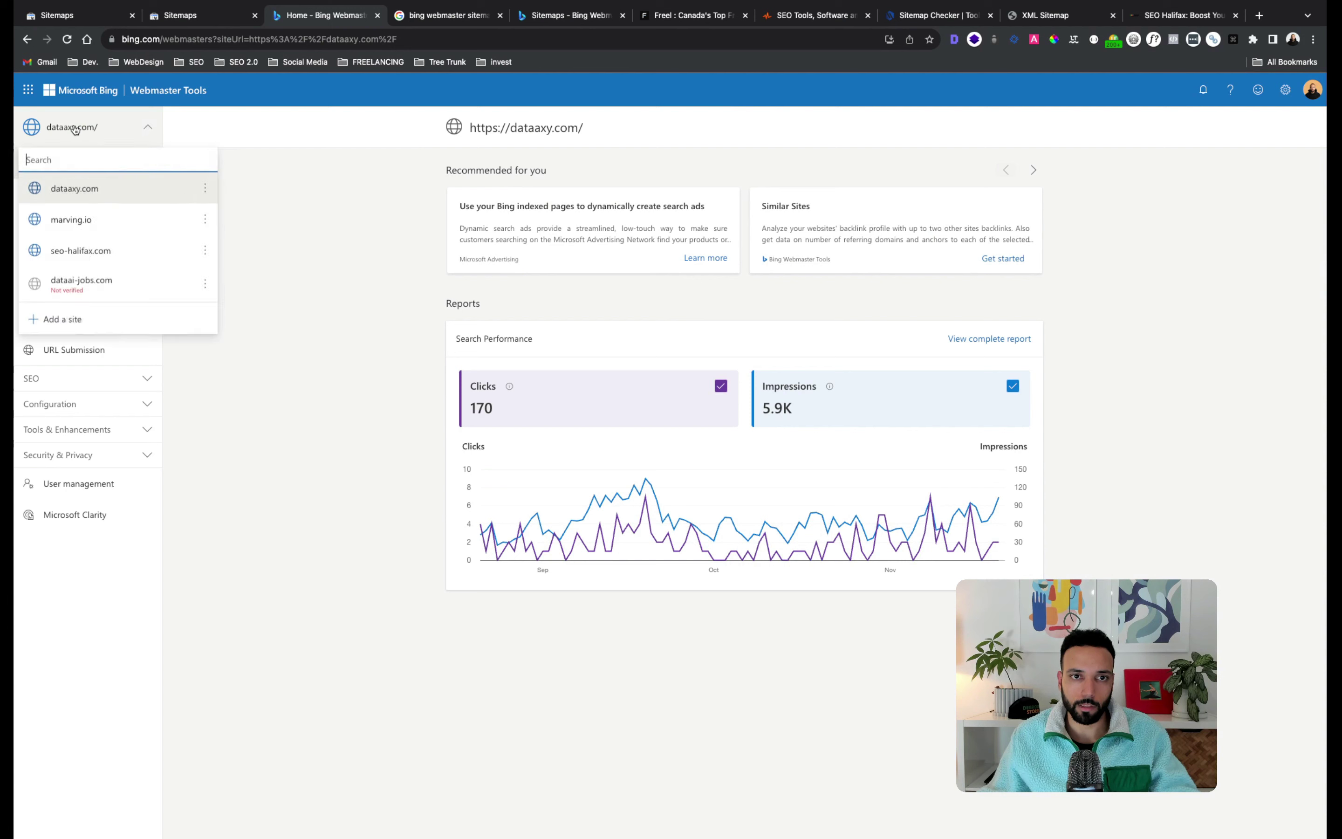
left_click(88, 251)
left_click(110, 301)
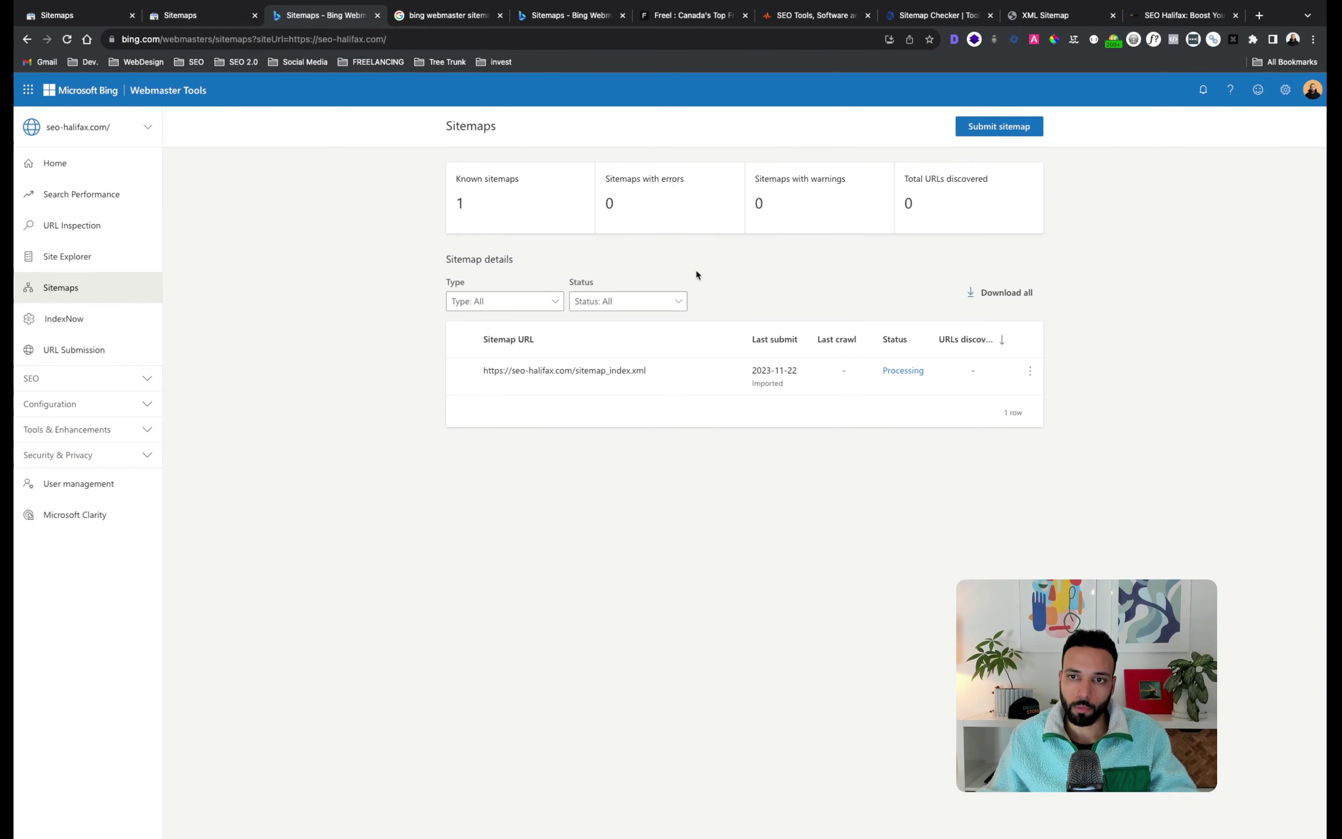
left_click(981, 125)
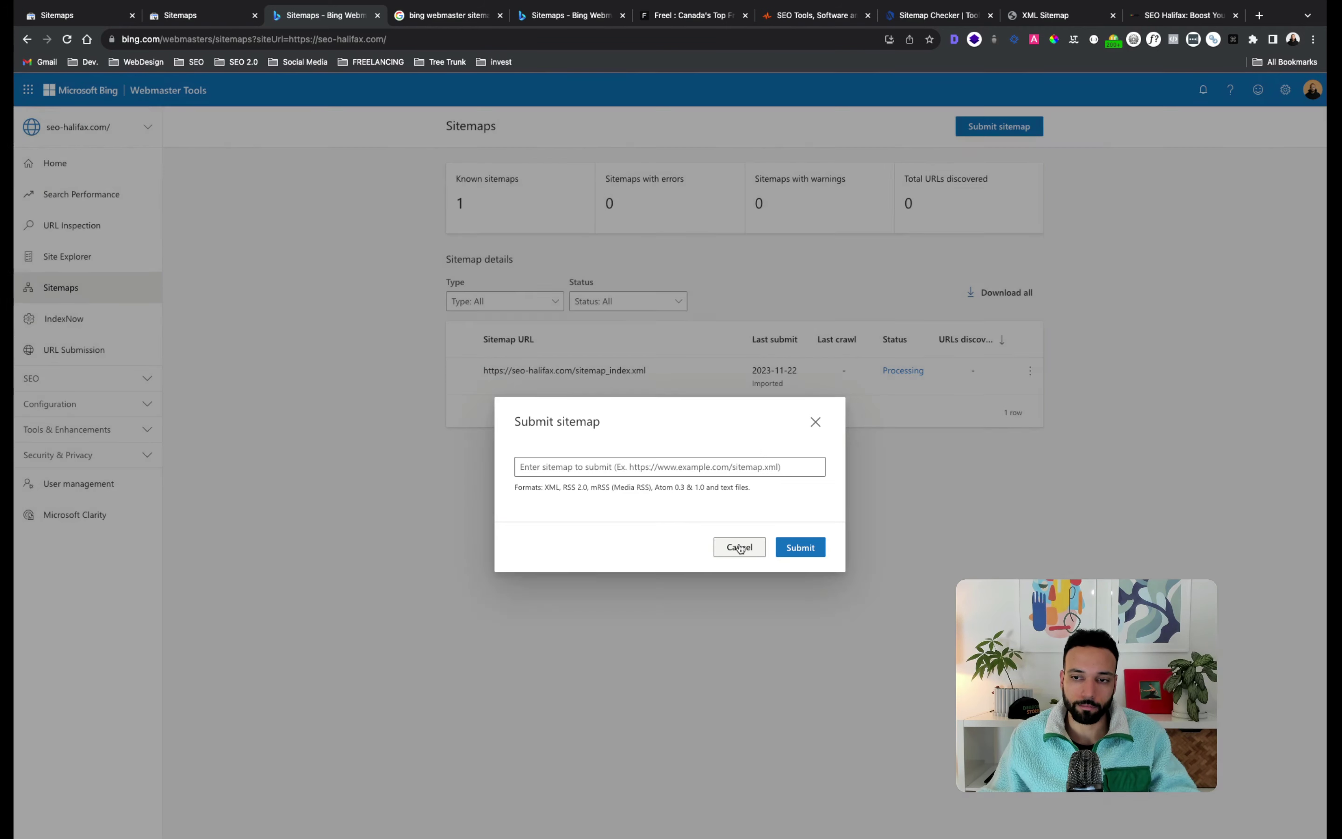
left_click(740, 548)
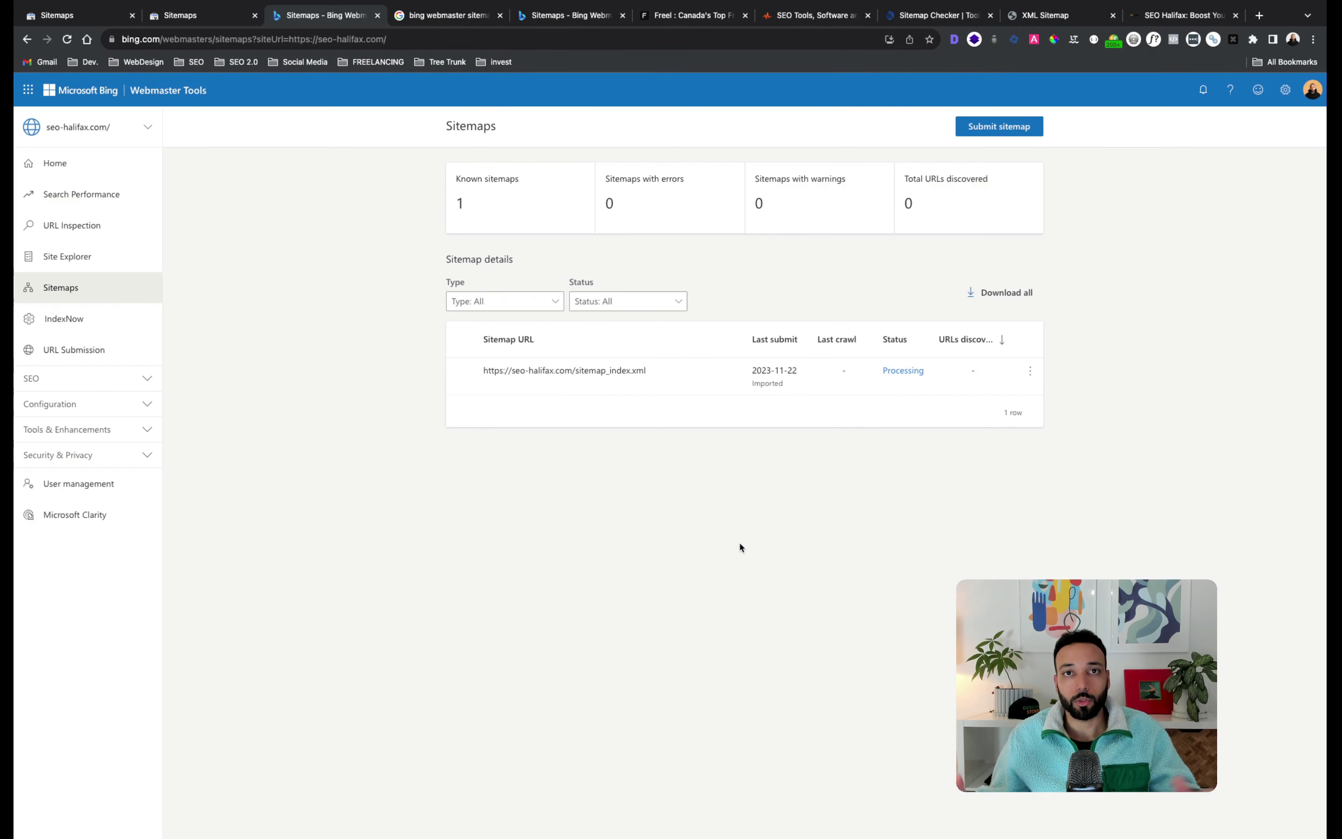